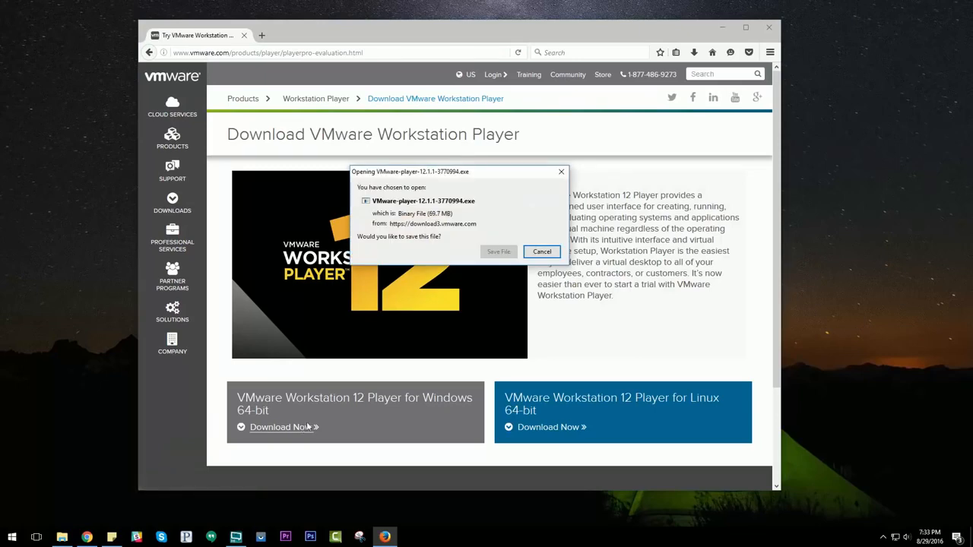
Save the VMware-player-12.1.1-3770994.exe installer and download the Mac OS 10.11 El Capitan.rar archive from its Google Drive link.
click(498, 251)
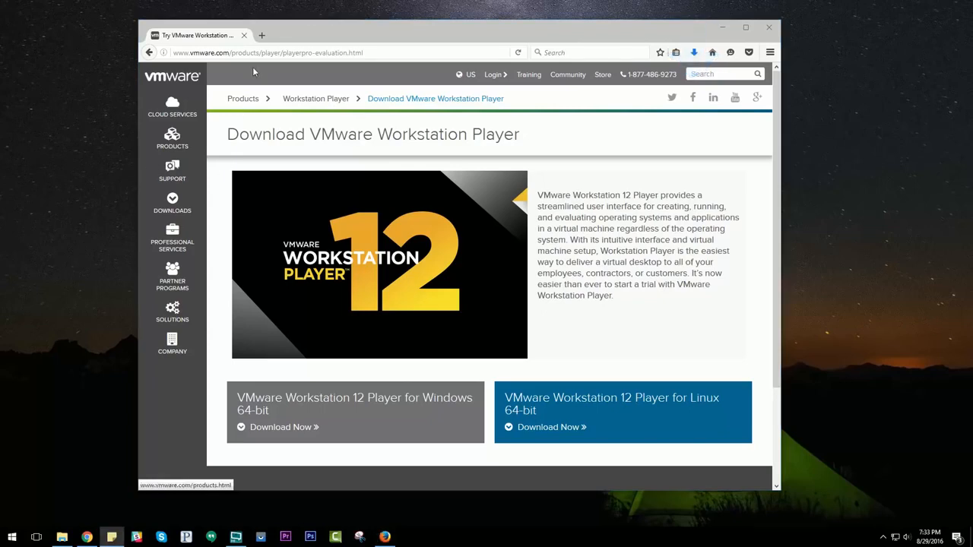
click(262, 35)
key(ctrl+v)
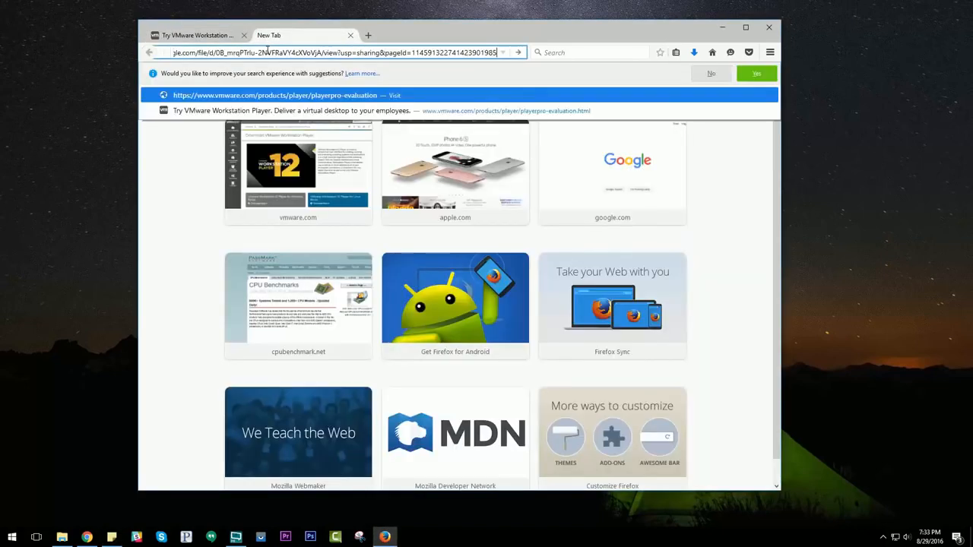
key(Return)
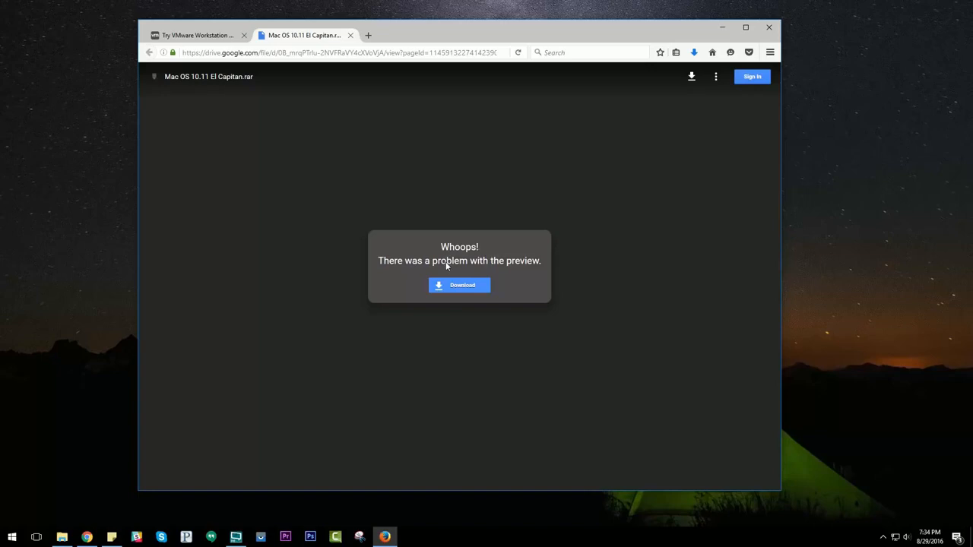
click(460, 287)
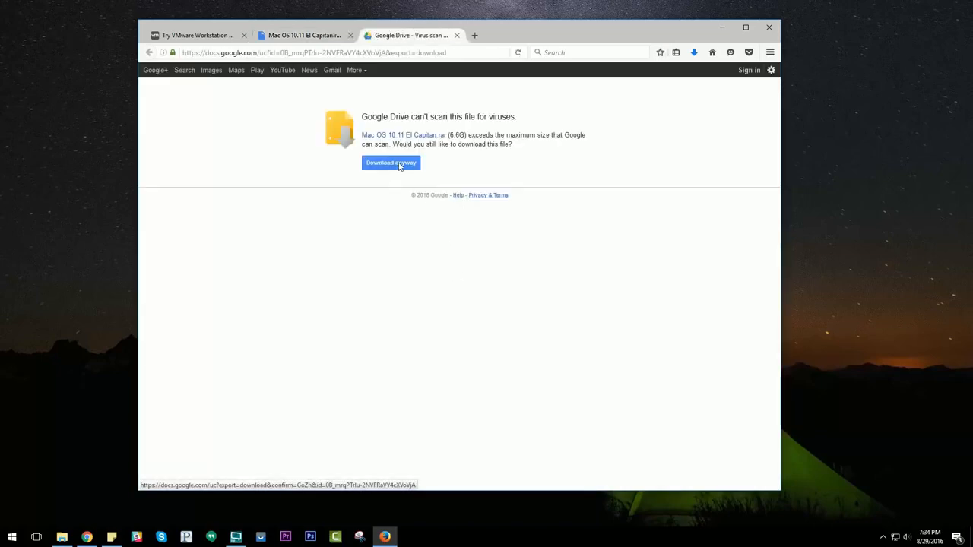
click(399, 165)
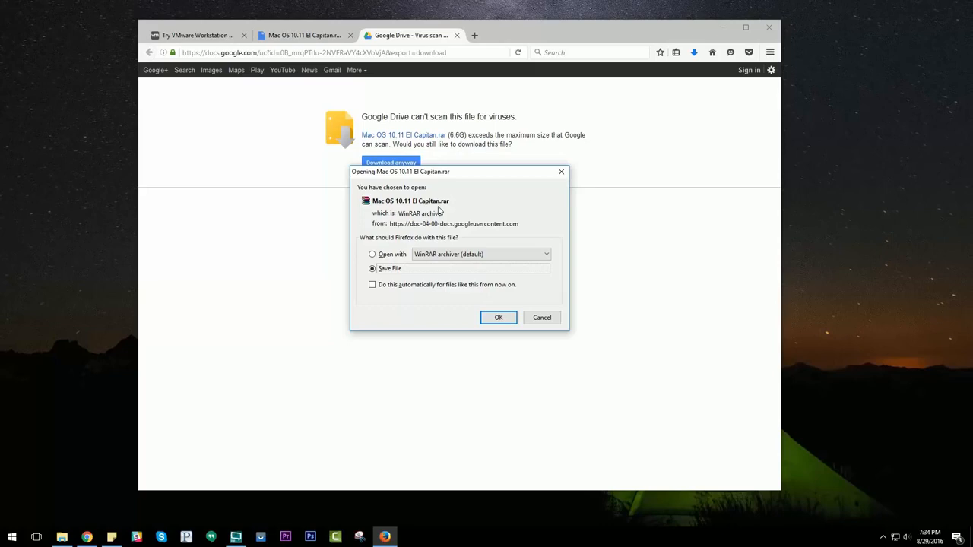
click(499, 317)
Run the downloaded VMware Player installer, allow it to make changes to the device, and accept the license agreement.
click(694, 52)
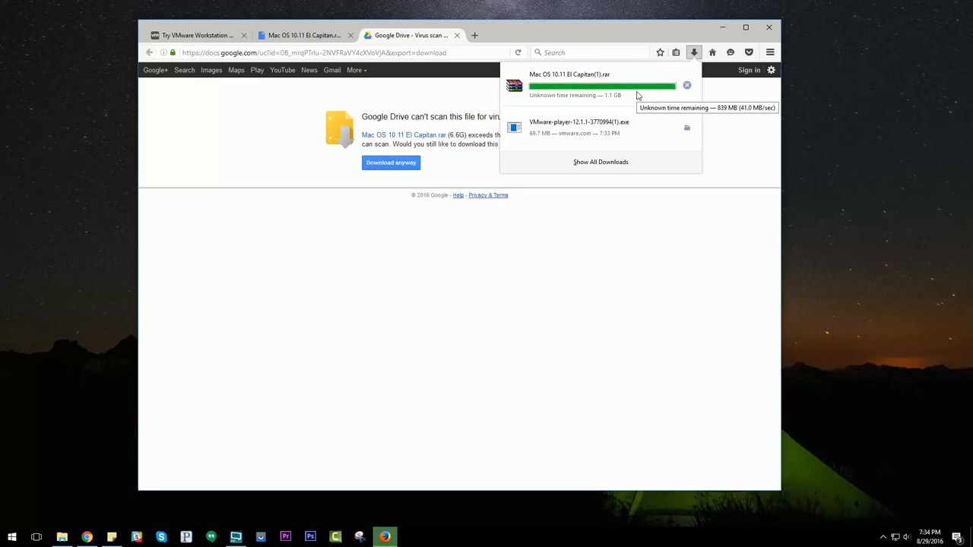
click(576, 133)
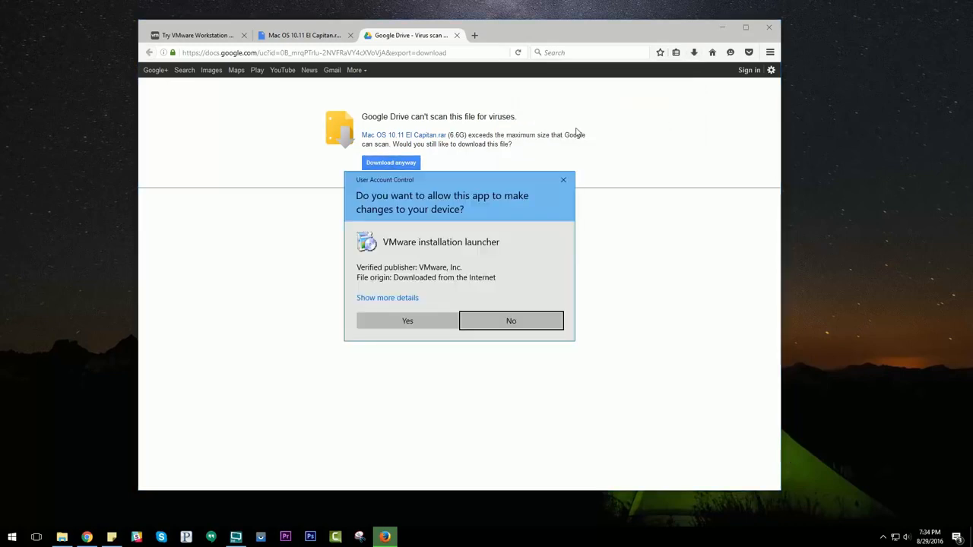
click(408, 321)
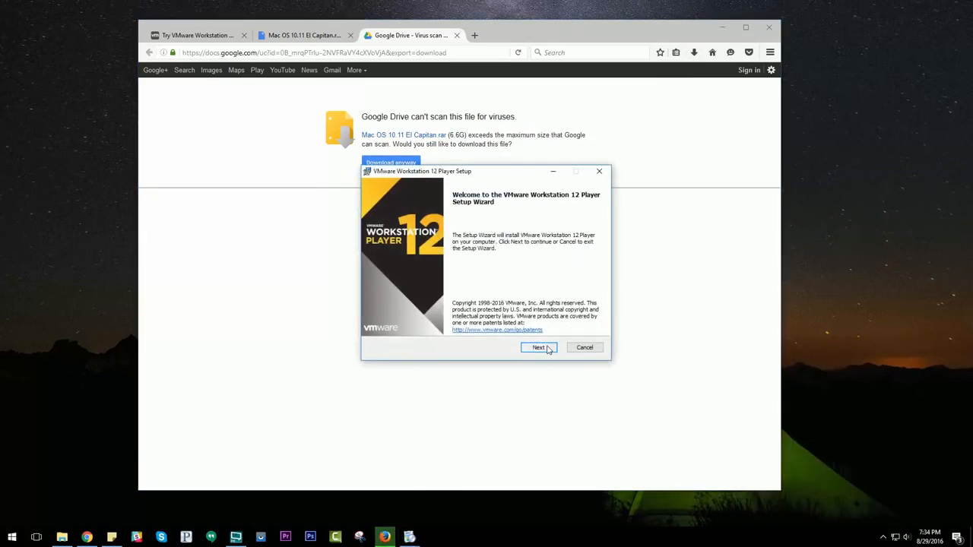
click(546, 349)
click(406, 326)
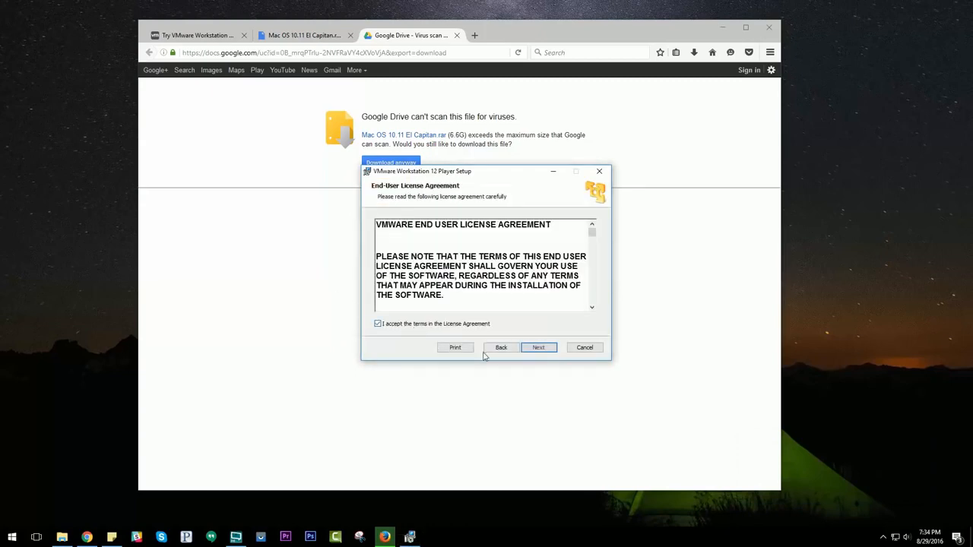
click(531, 350)
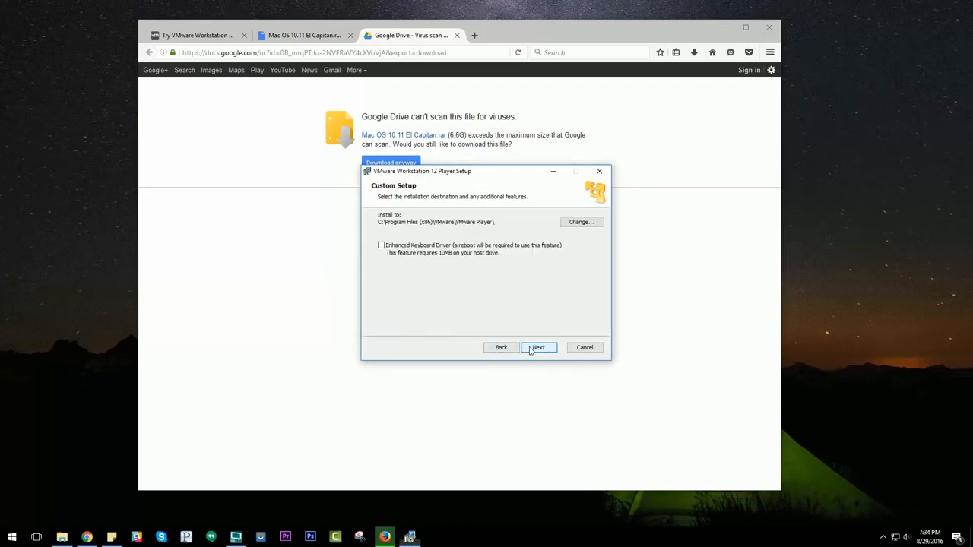
Complete the setup with the Enhanced Keyboard Driver enabled, Help improve VMware Workstation 12 Player disabled, and the Desktop and Start Menu shortcuts kept.
click(406, 248)
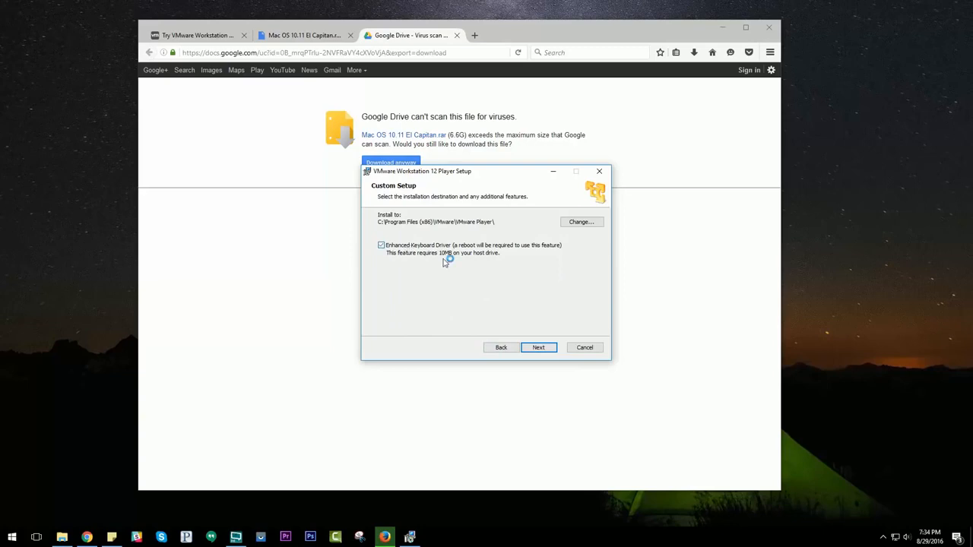
click(547, 352)
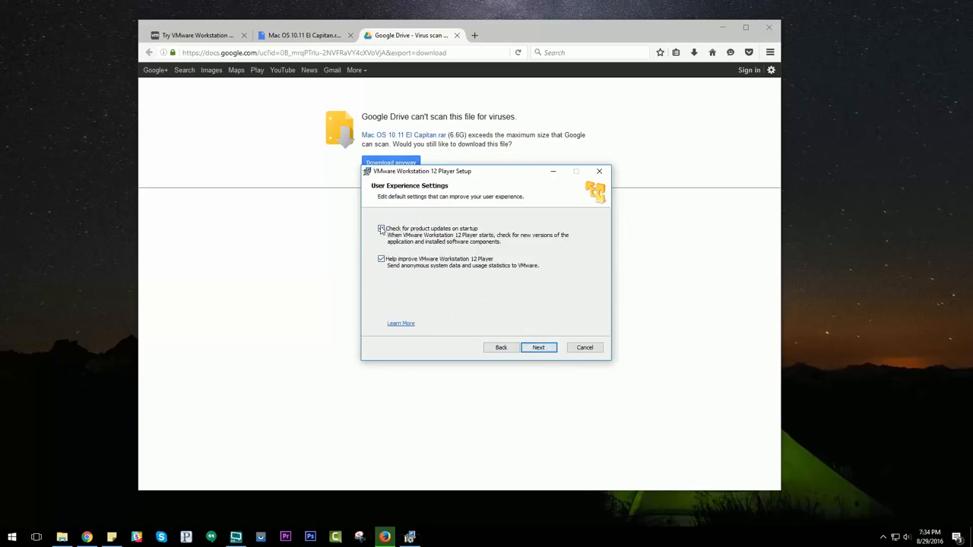
click(382, 260)
click(546, 350)
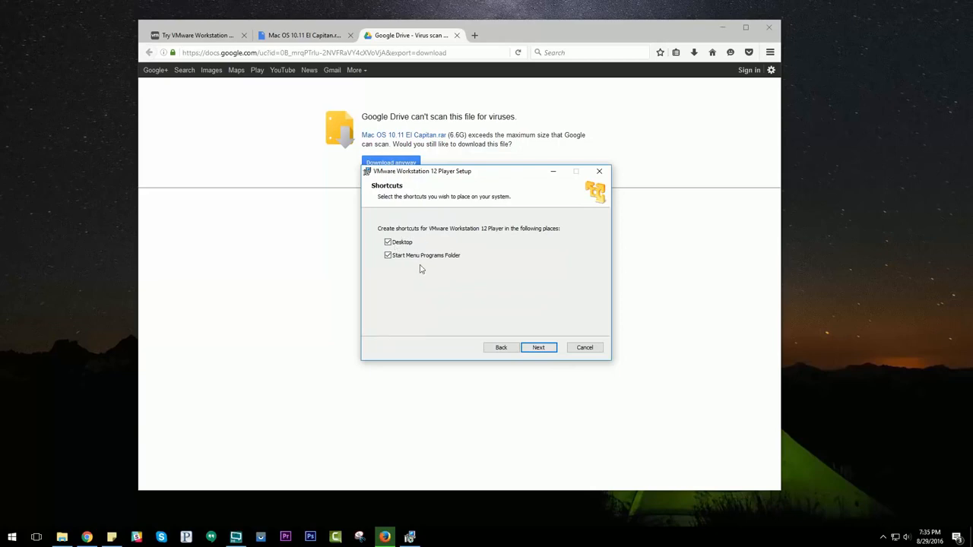
click(539, 348)
click(539, 348)
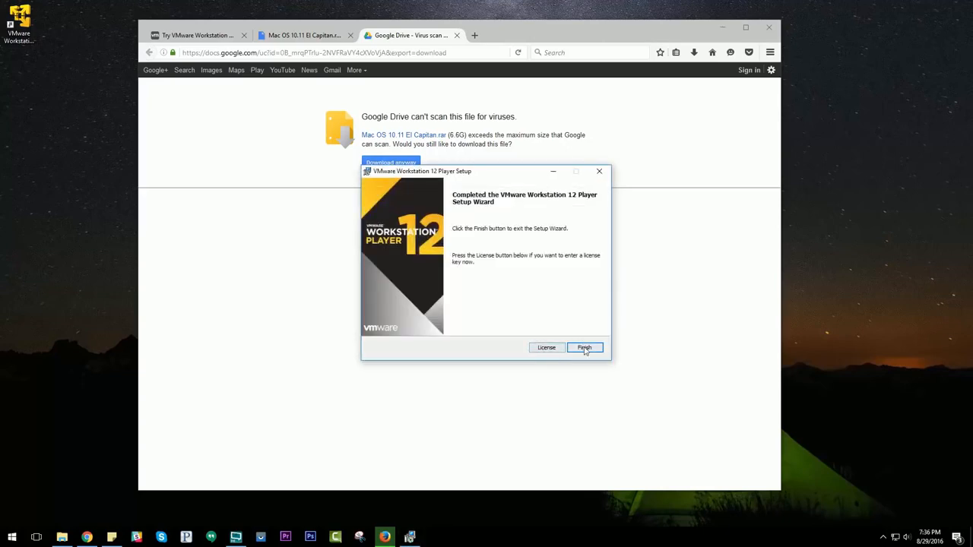
click(584, 347)
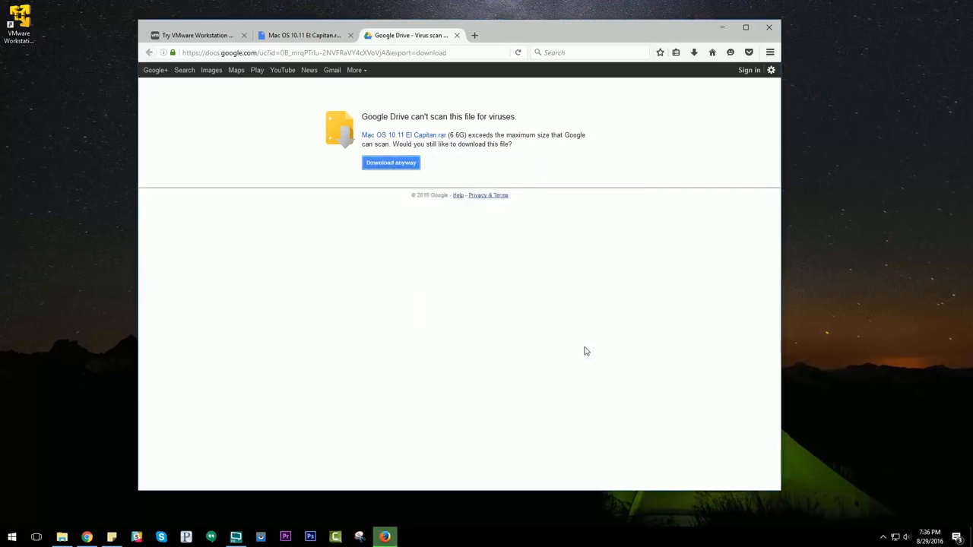
Launch VMware Workstation 12 Player, skip the offered Workstation Pro version 12.1.1, and move the player window slightly.
click(25, 23)
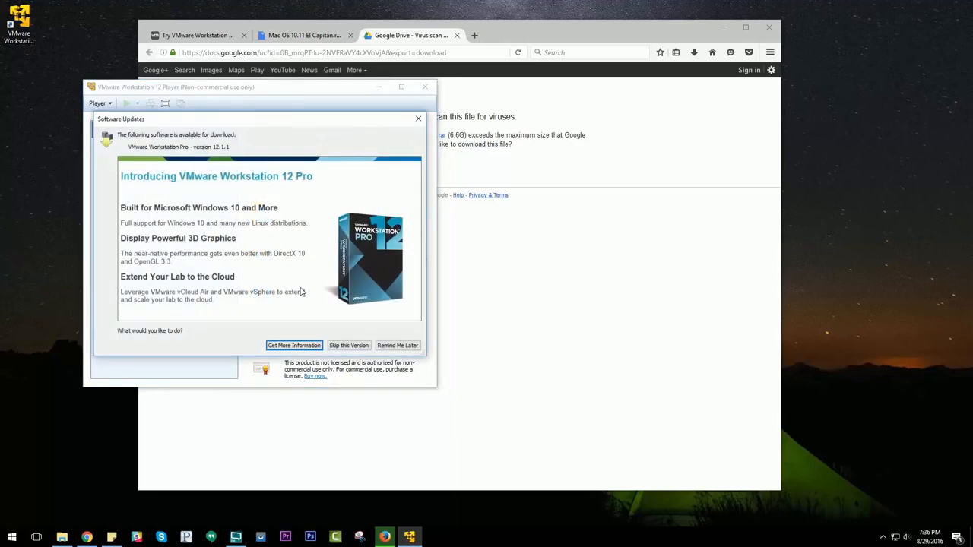
click(354, 346)
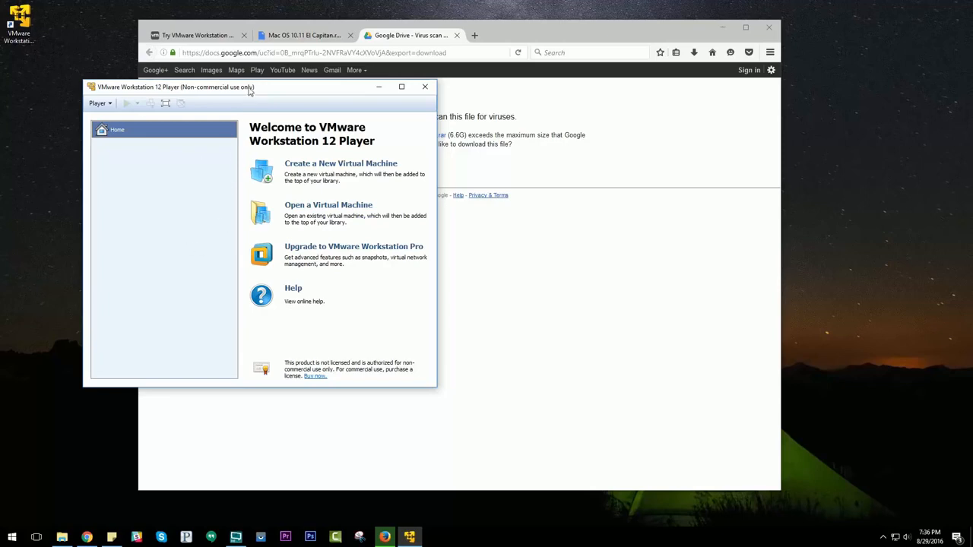
drag(248, 87, 285, 109)
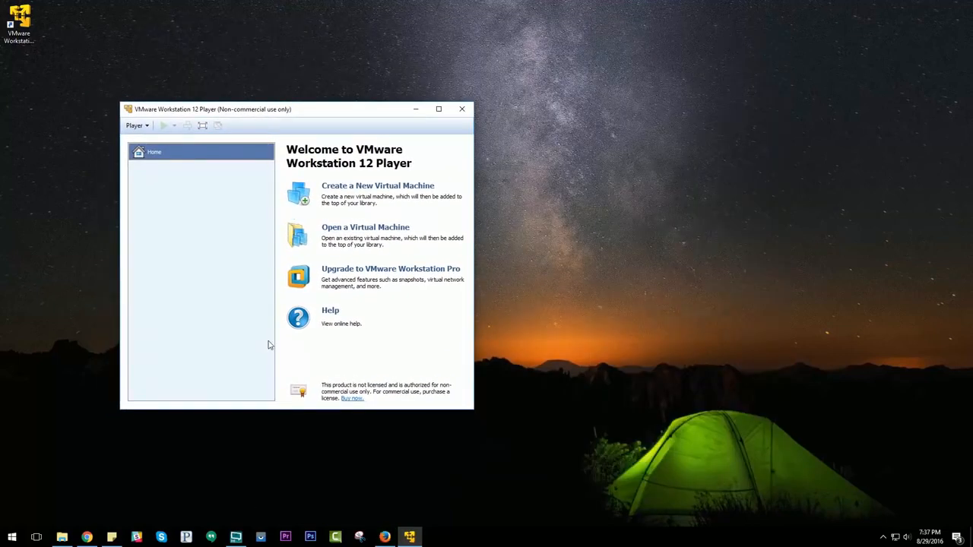
Switch to Firefox and open the downloaded Mac OS 10.11 El Capitan(1).rar archive in WinRAR.
click(385, 537)
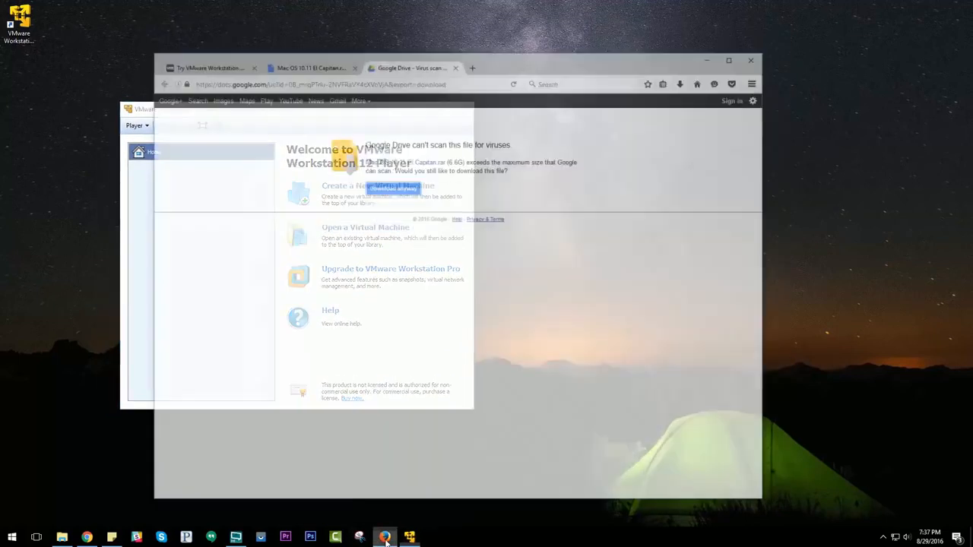
click(693, 53)
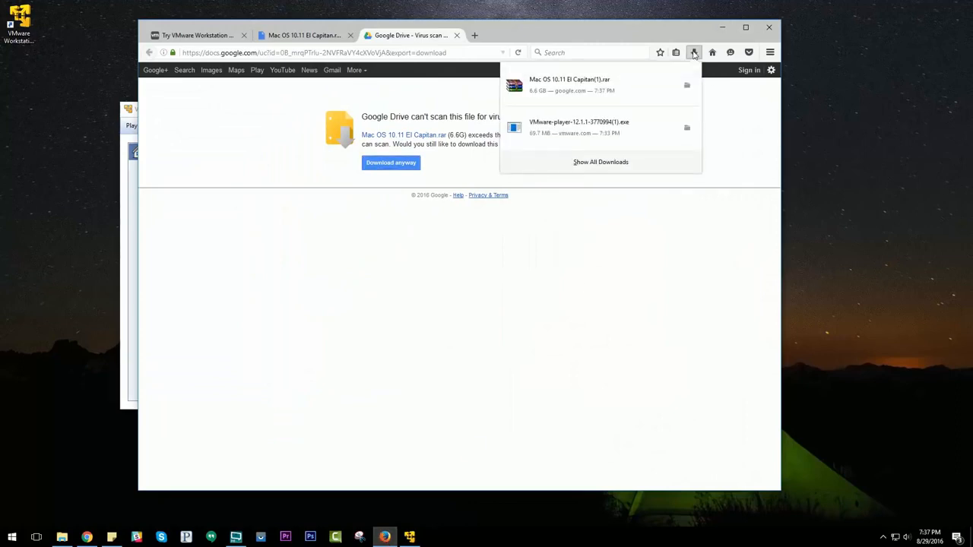
click(607, 86)
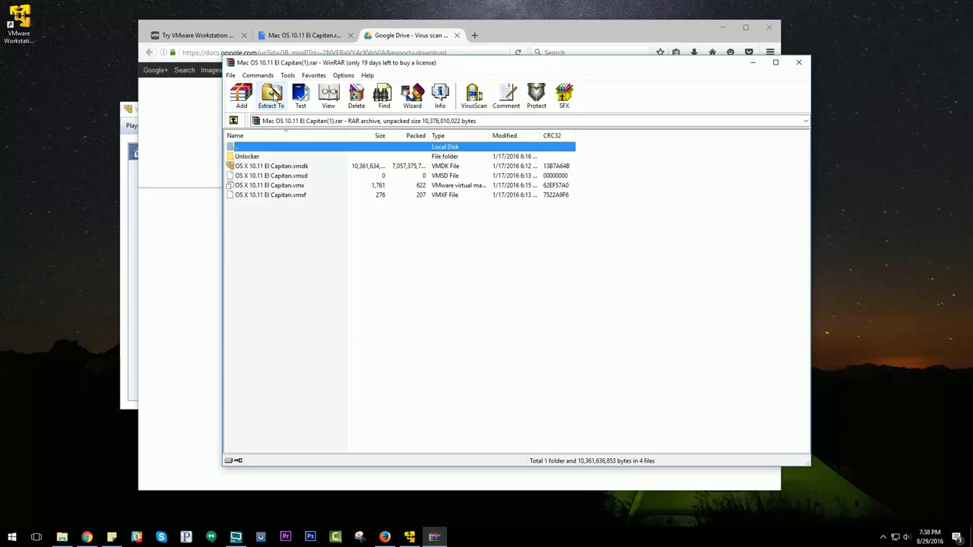
Create a folder named OSX in the root of Local Disk (C:) using File Explorer and close its window.
click(62, 537)
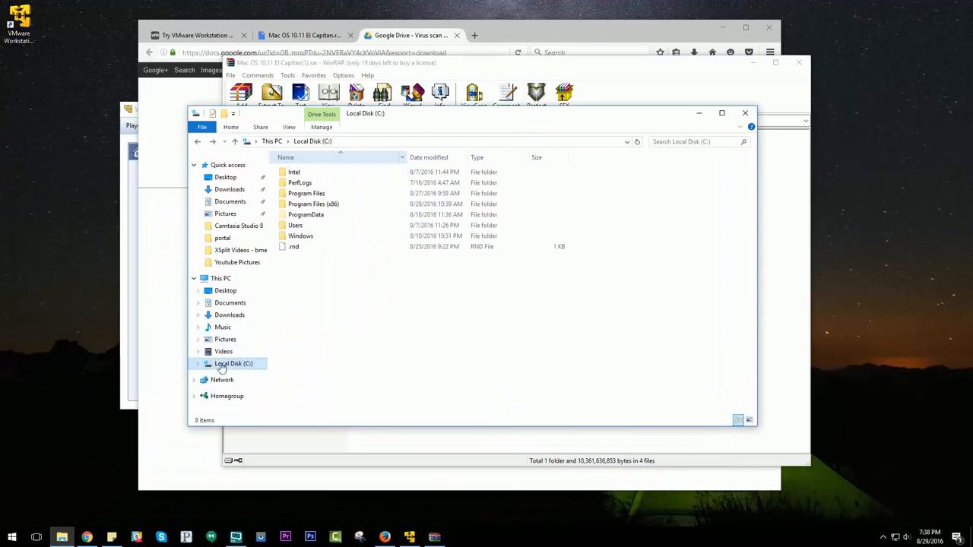
right_click(302, 276)
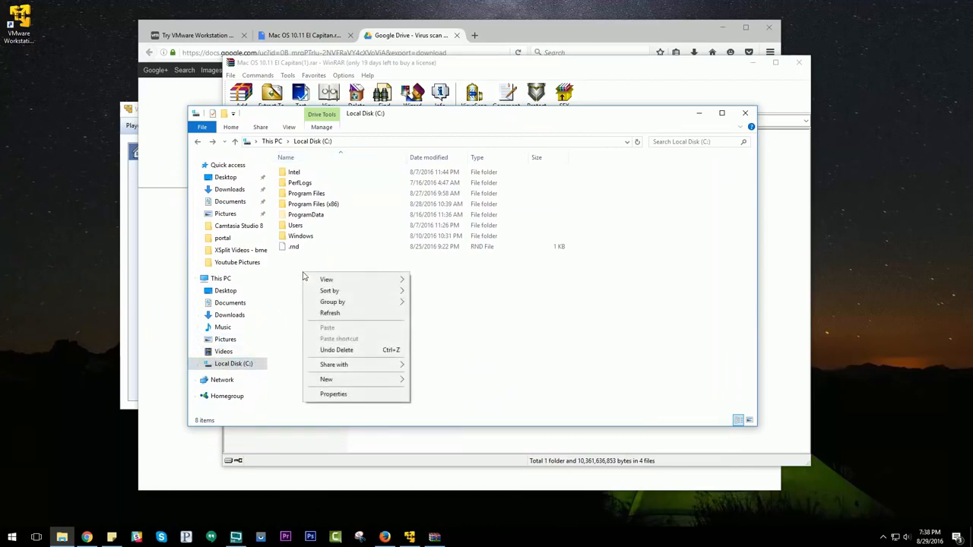
mouse_move(347, 383)
click(431, 382)
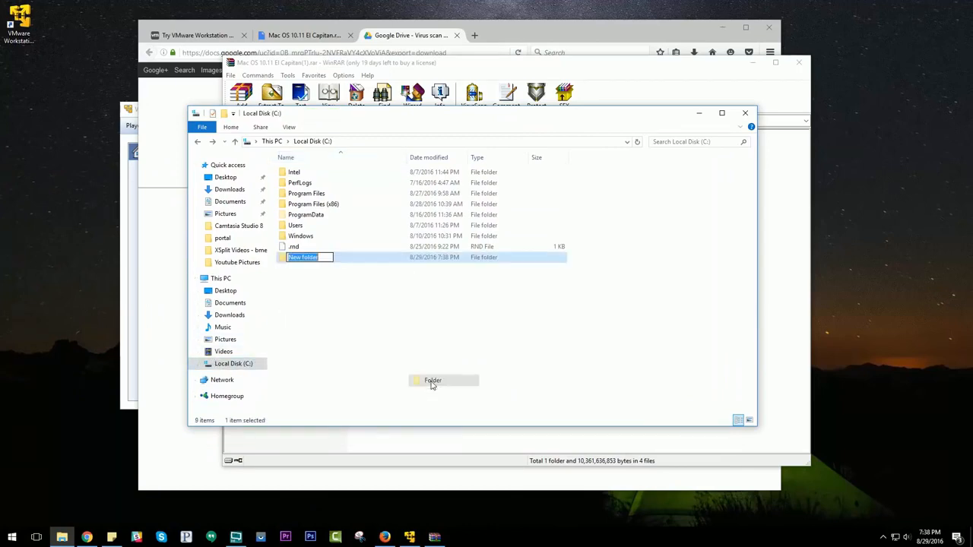
text(OSX)
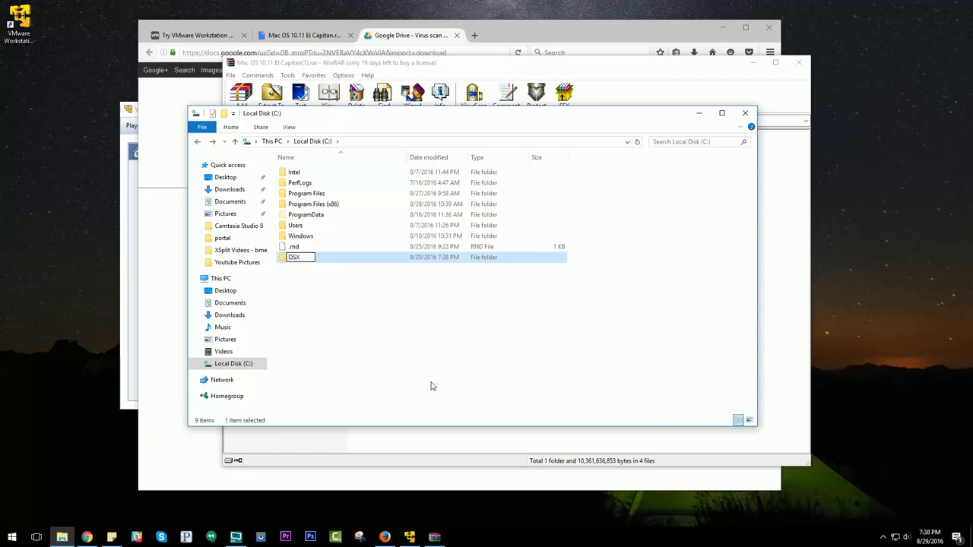
key(Return)
click(745, 114)
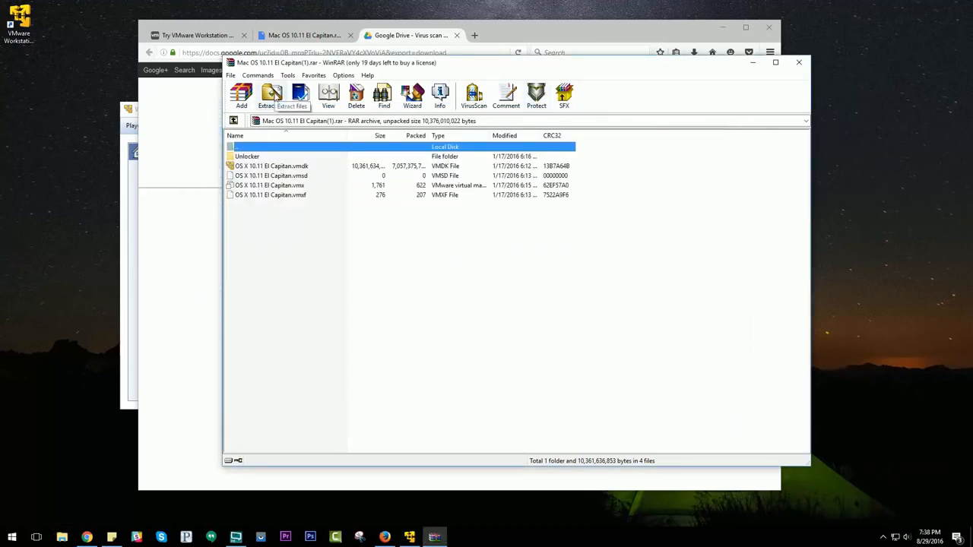
Extract the El Capitan archive into the OSX folder on Local Disk (C:).
click(272, 95)
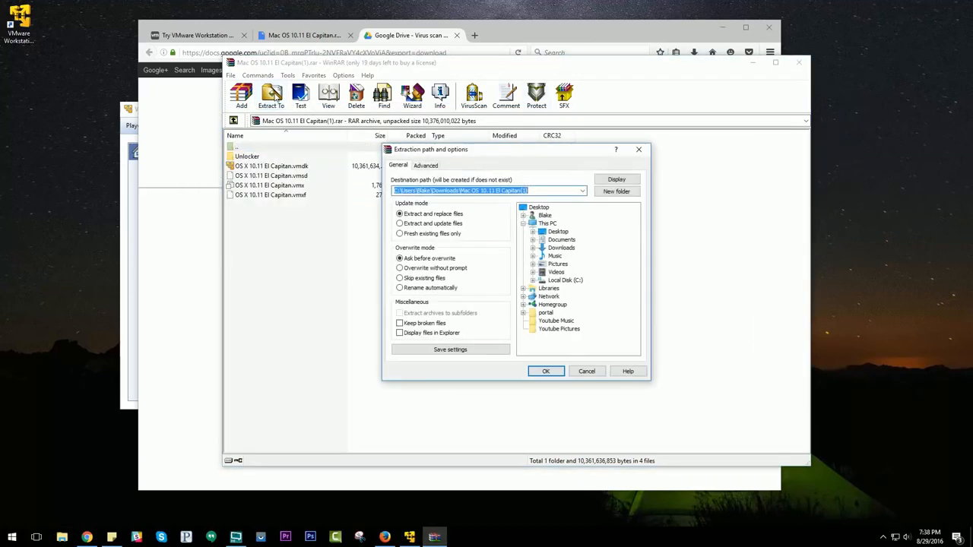
click(533, 281)
click(563, 296)
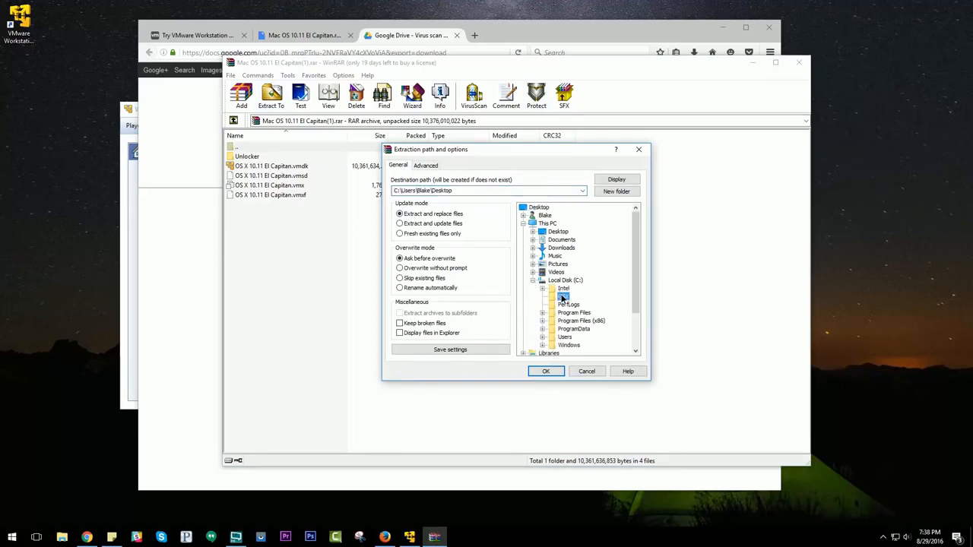
click(548, 372)
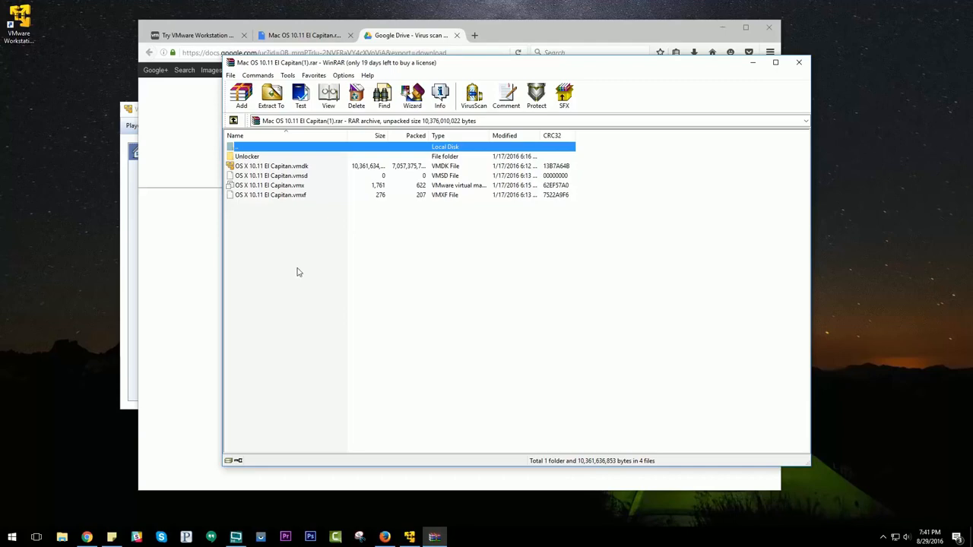
Set File Explorer Options to show hidden files, folders, and drives, and apply the change.
click(13, 537)
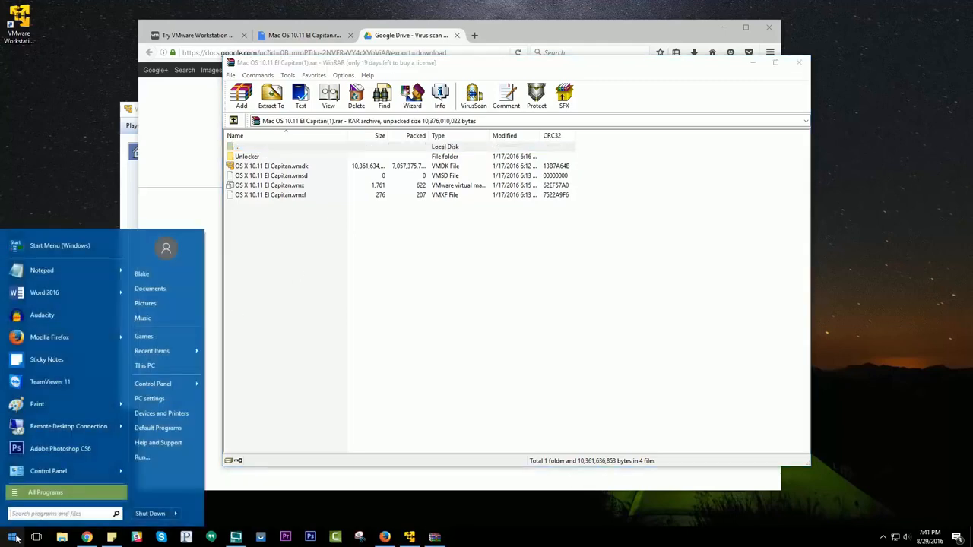
text(folder)
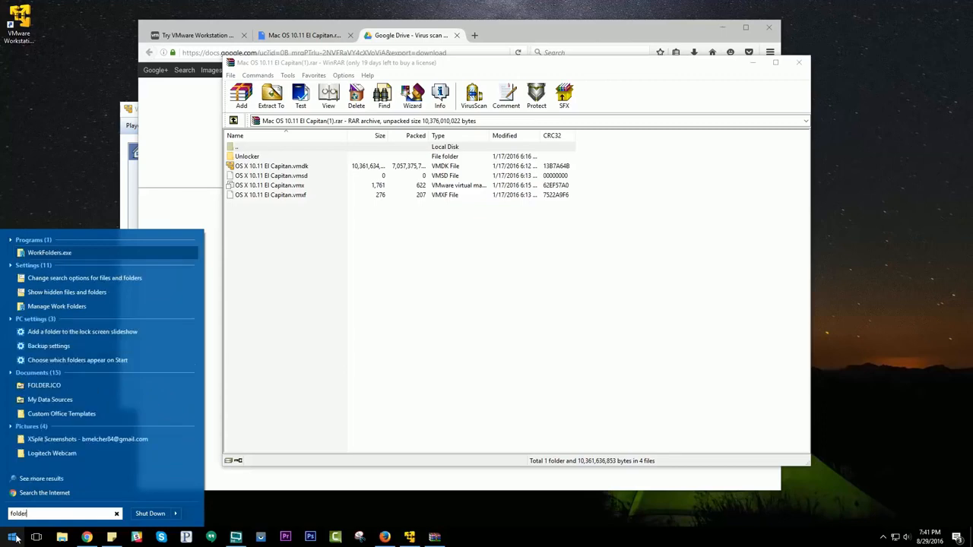
click(70, 293)
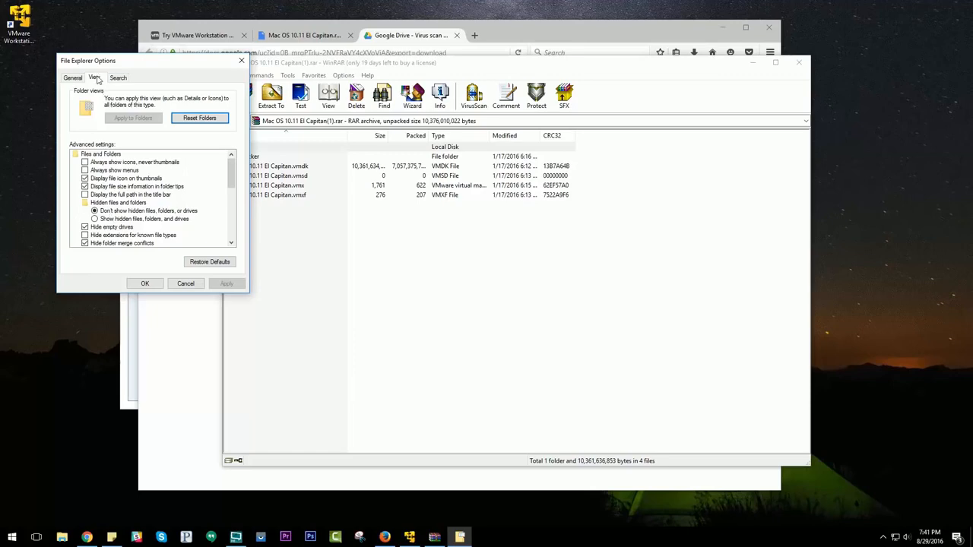
click(73, 77)
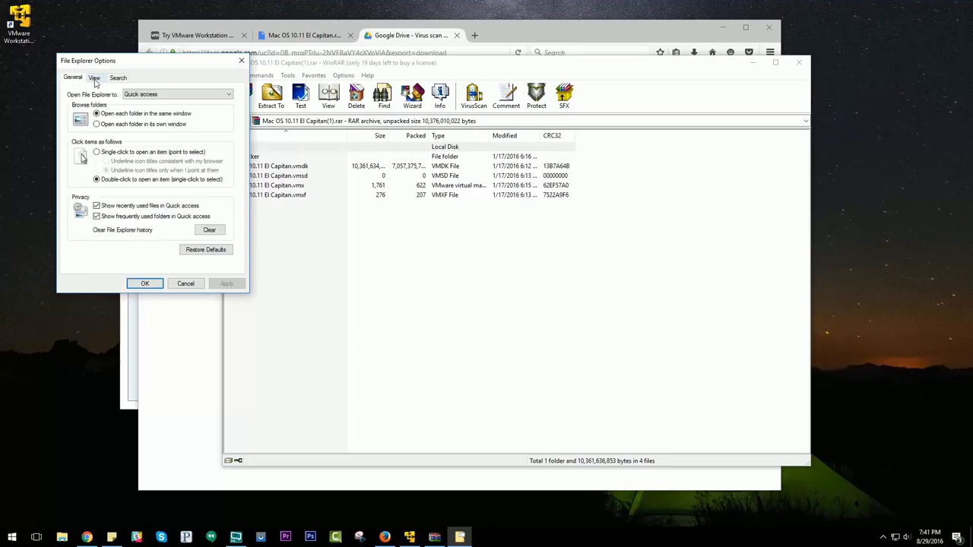
click(94, 79)
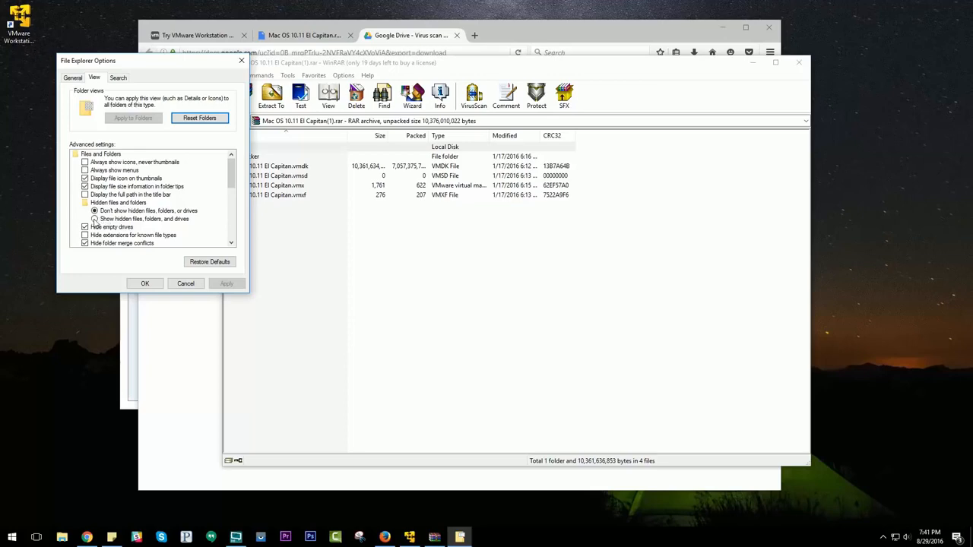
click(94, 219)
click(227, 284)
click(145, 284)
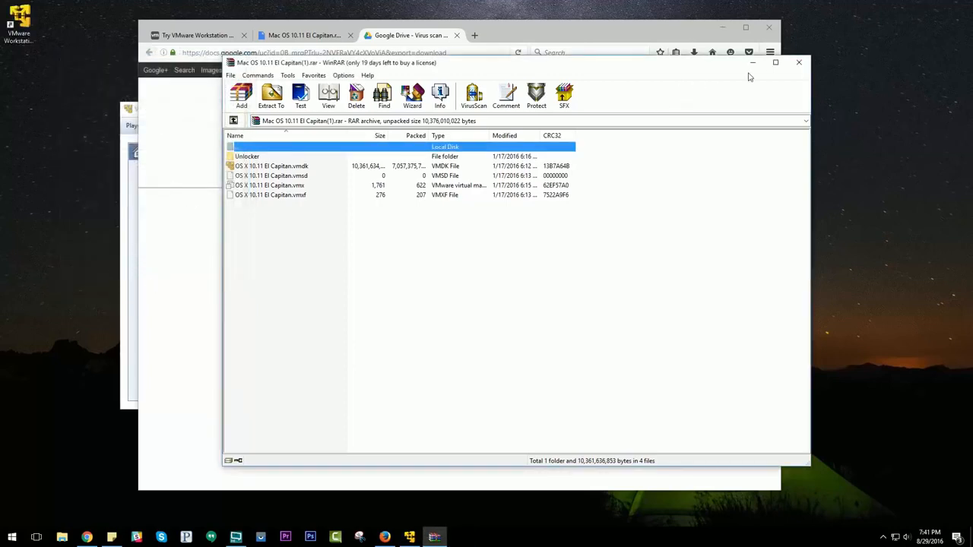
Close the WinRAR archive window and Firefox with all its open tabs.
click(797, 64)
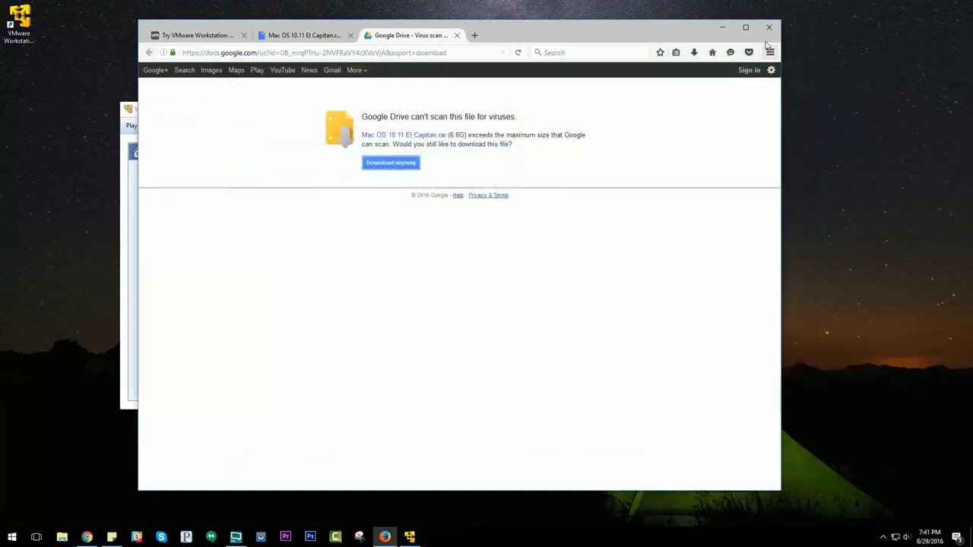
click(769, 30)
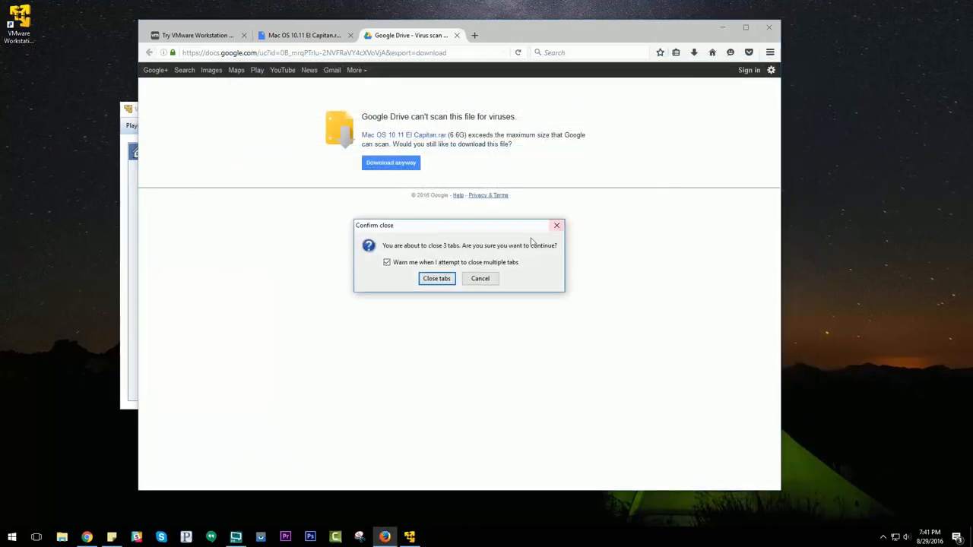
click(430, 278)
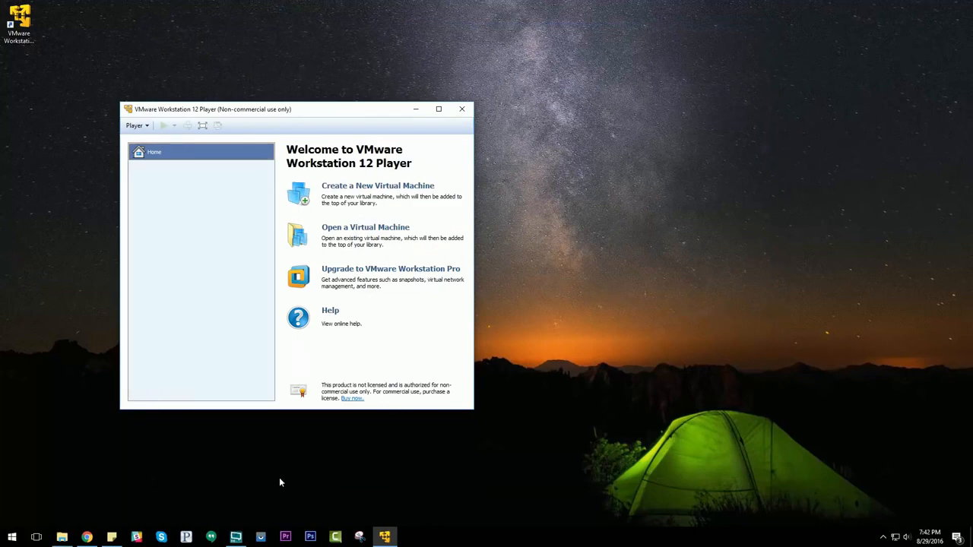
Open the inner unlocker204 folder inside OSX\Unlocker on Local Disk (C:) and widen its Type column.
click(61, 536)
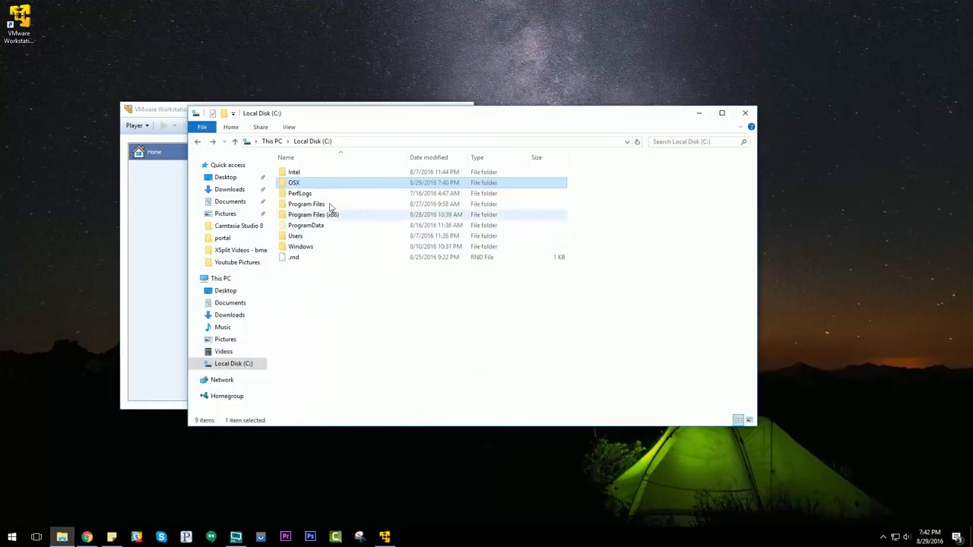
double_click(299, 185)
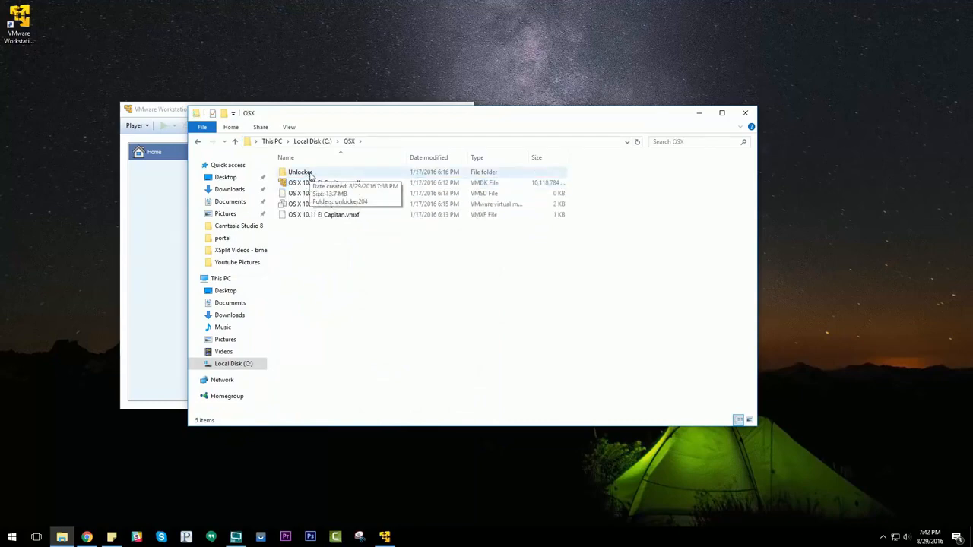
double_click(310, 174)
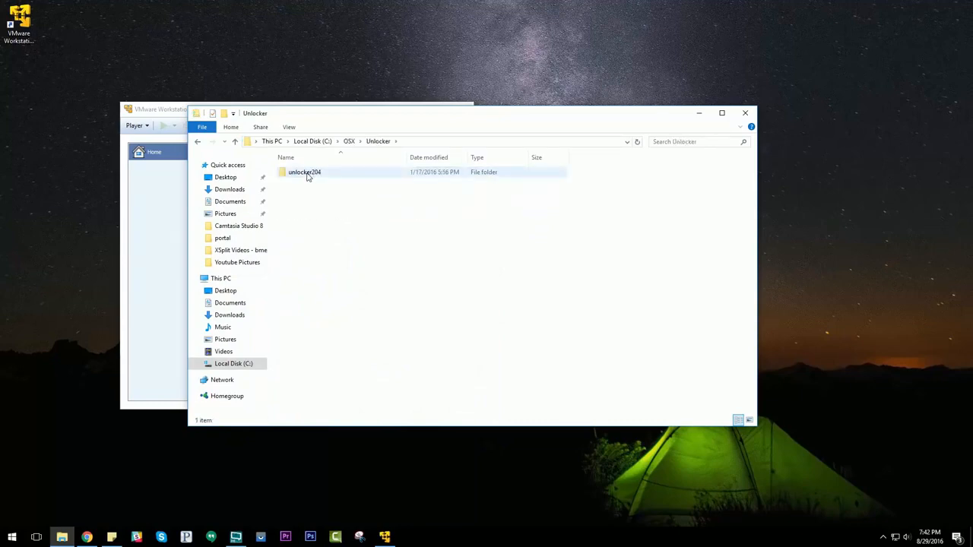
double_click(307, 174)
double_click(307, 174)
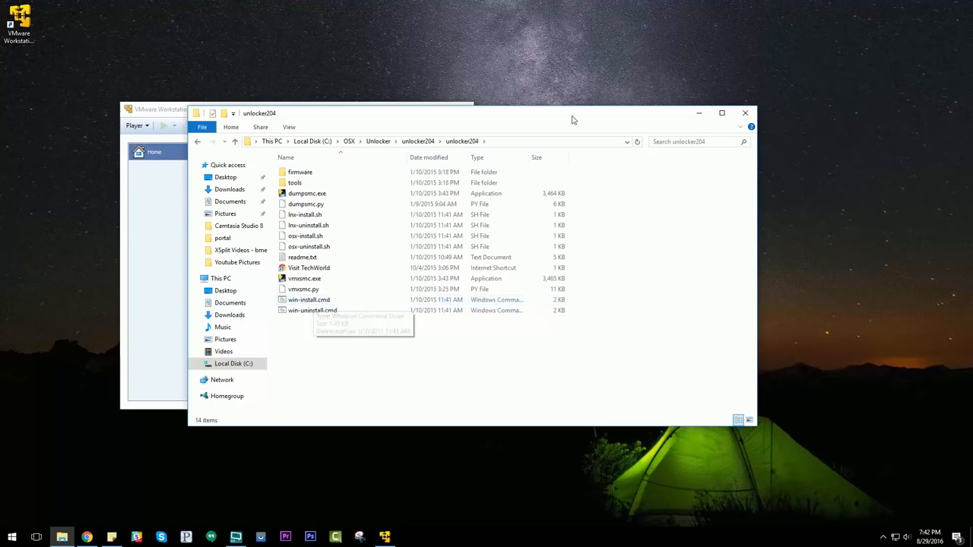
drag(529, 155, 575, 154)
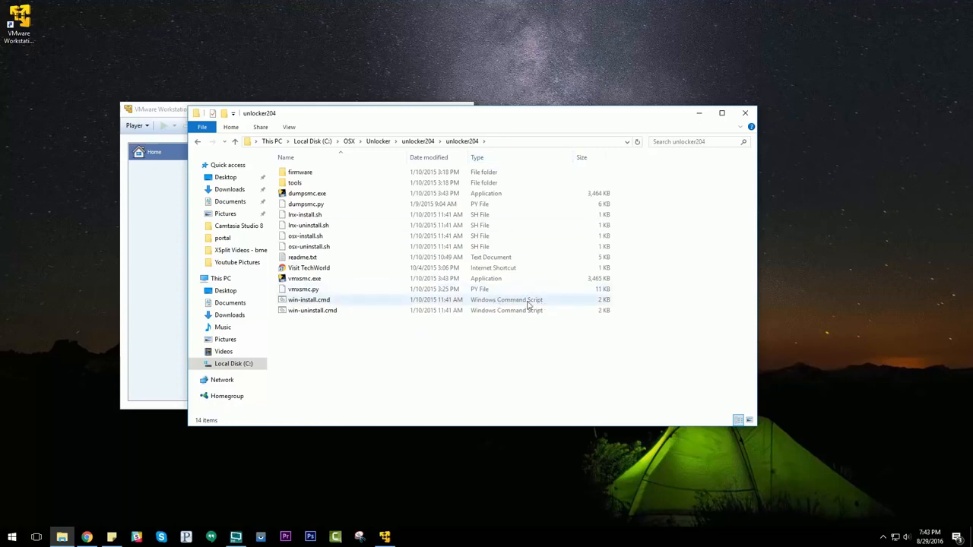
Run win-install.cmd as administrator, allow it to make changes to the device, and close the File Explorer window.
right_click(311, 303)
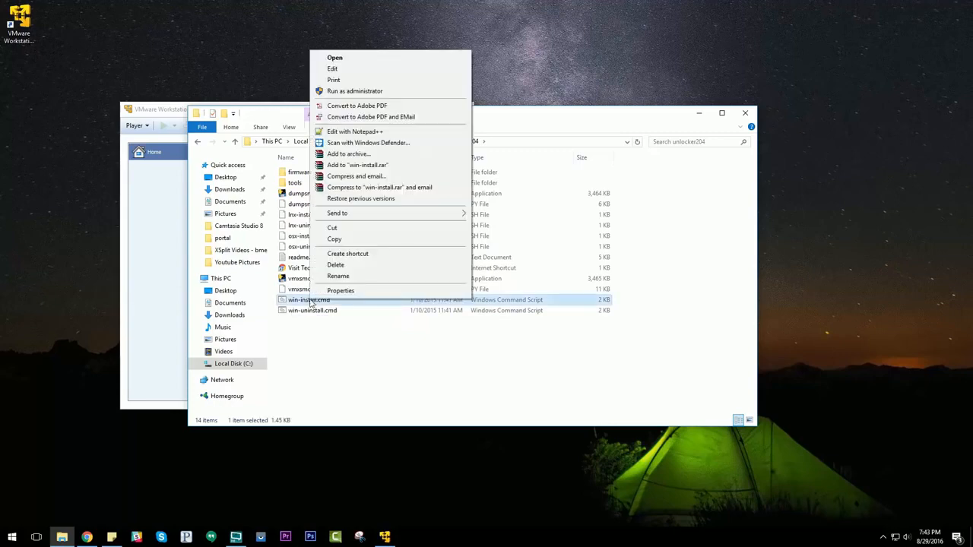
click(366, 92)
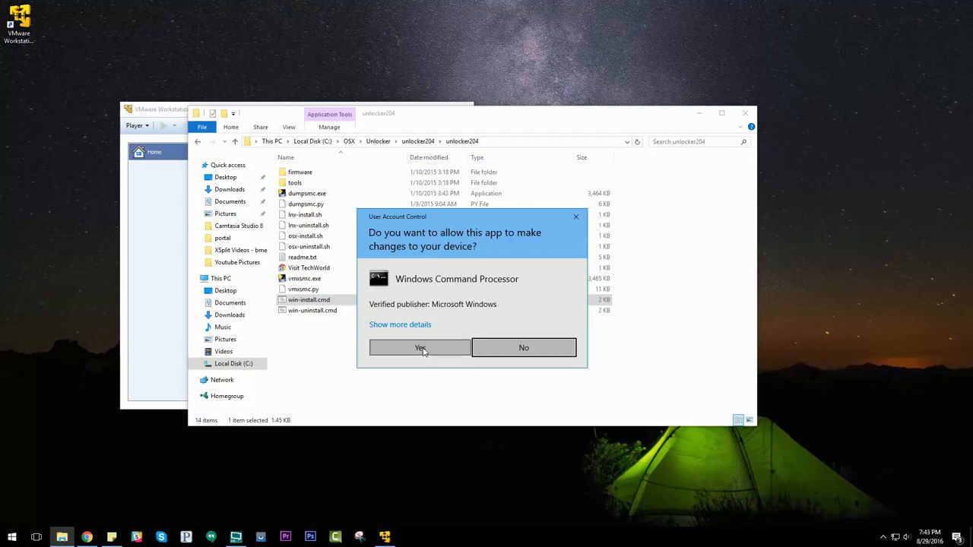
click(422, 350)
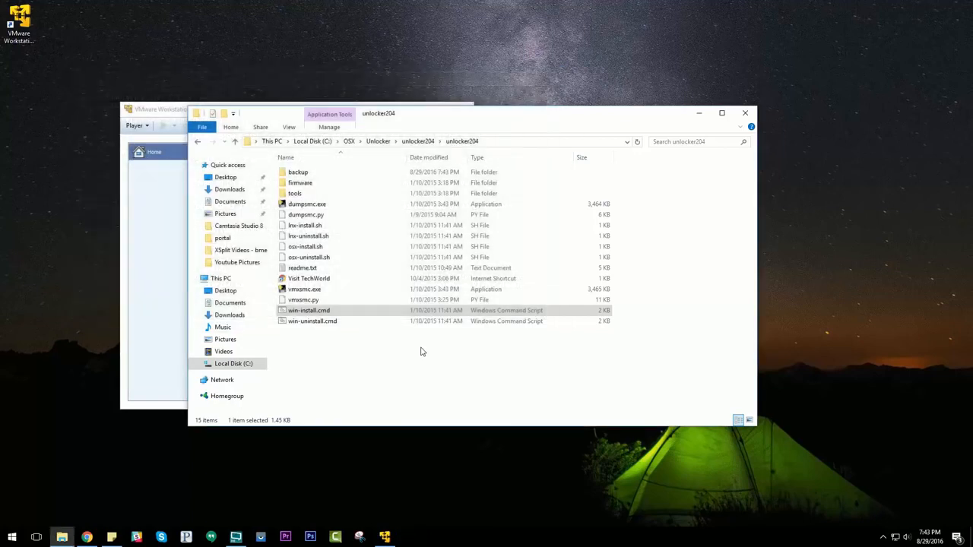
click(745, 114)
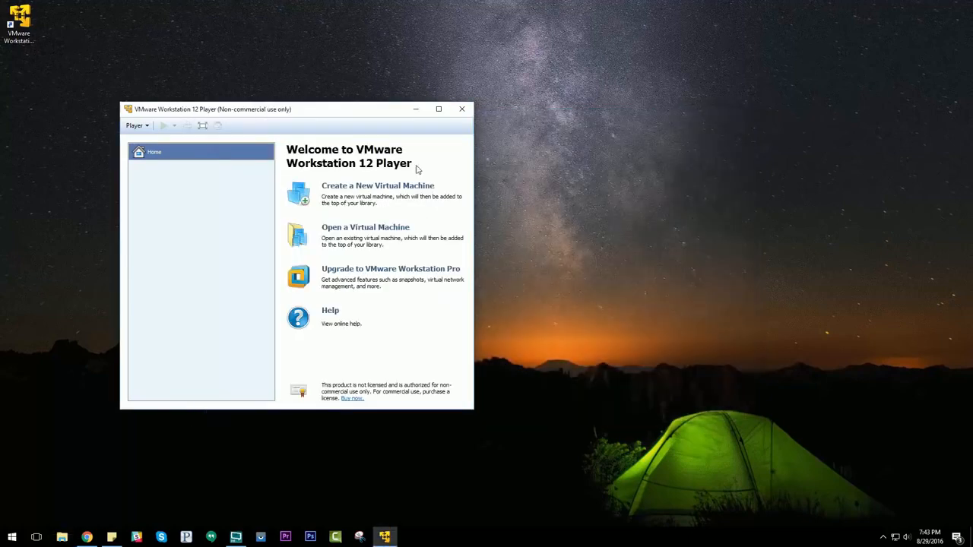
Move the VMware Player window slightly and open the virtual machine OS X 10.11 El Capitan.vmx from the OSX folder.
drag(209, 114, 229, 101)
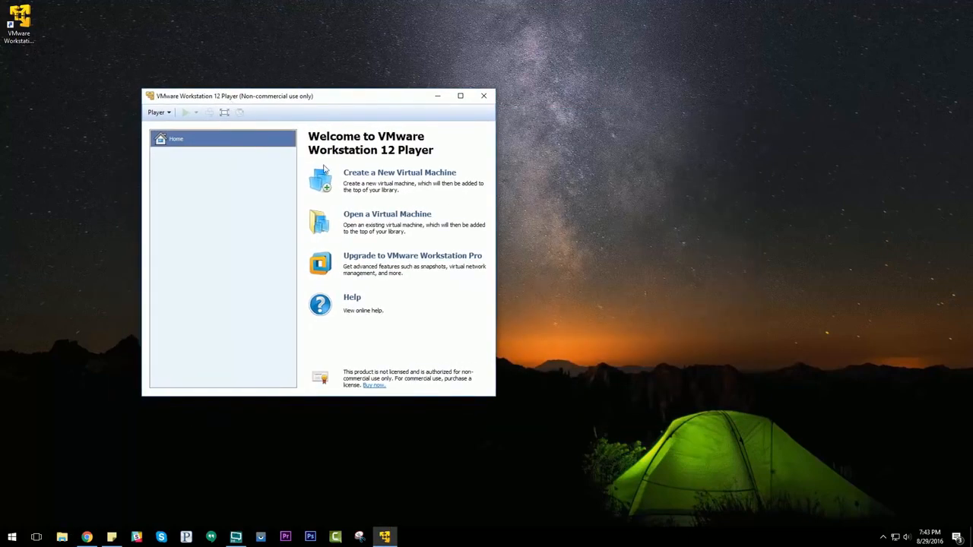
click(386, 218)
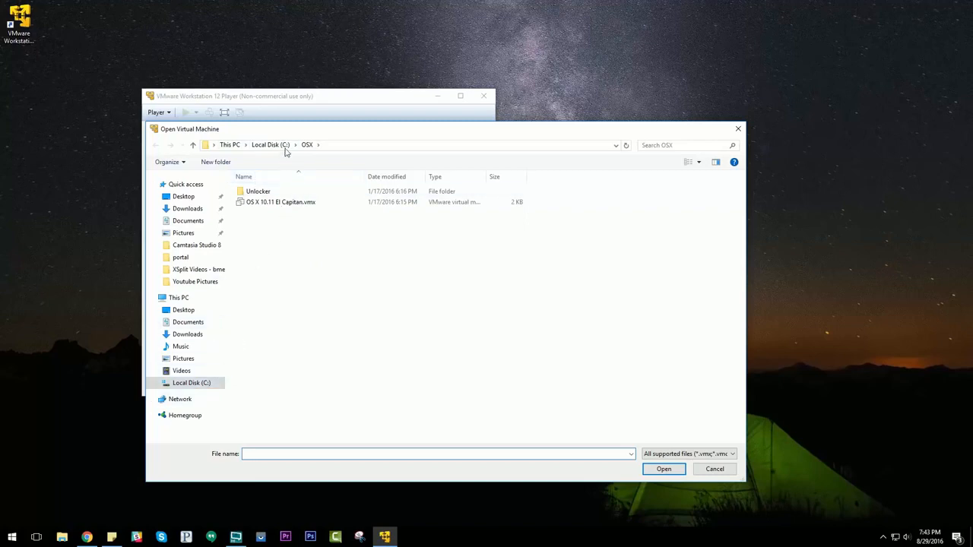
click(311, 204)
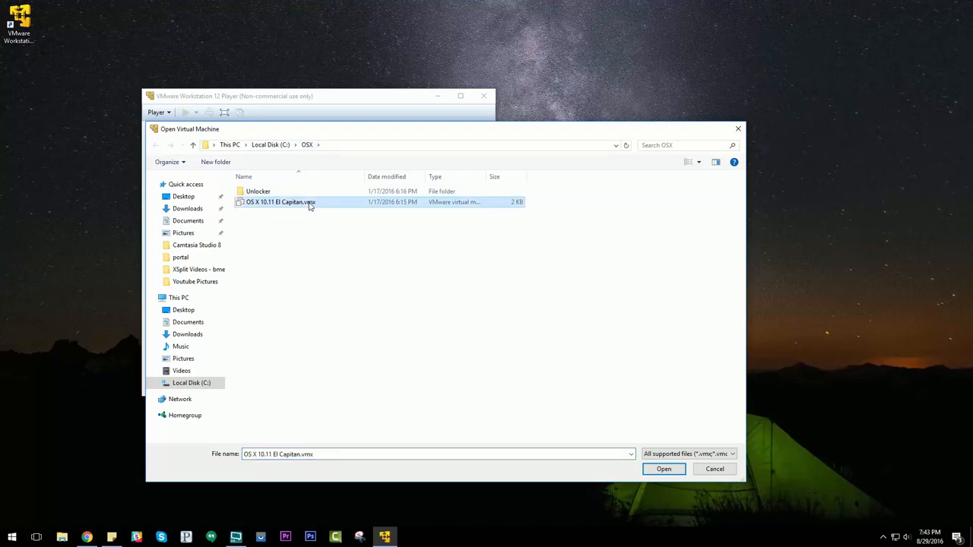
click(664, 469)
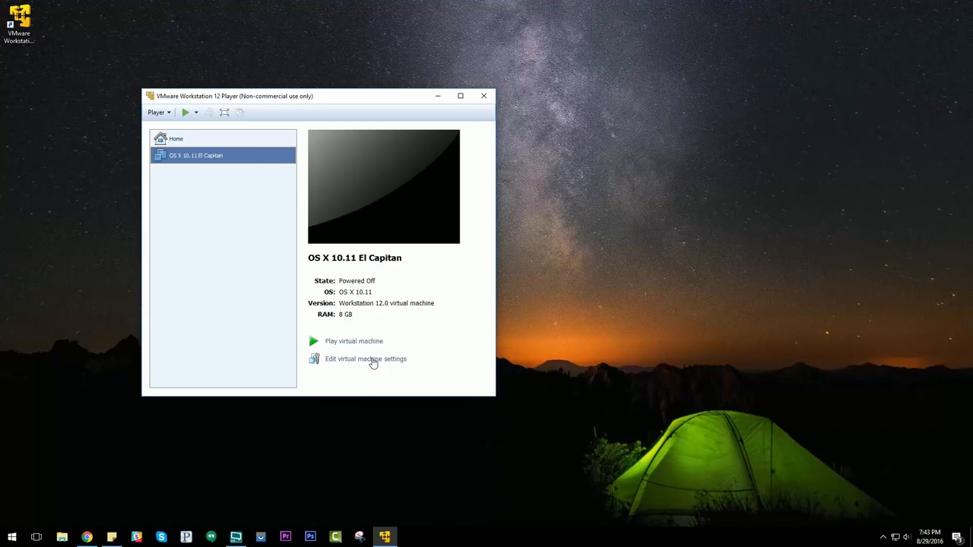
Review the memory and processor settings of the OS X 10.11 El Capitan virtual machine and accept them.
click(373, 361)
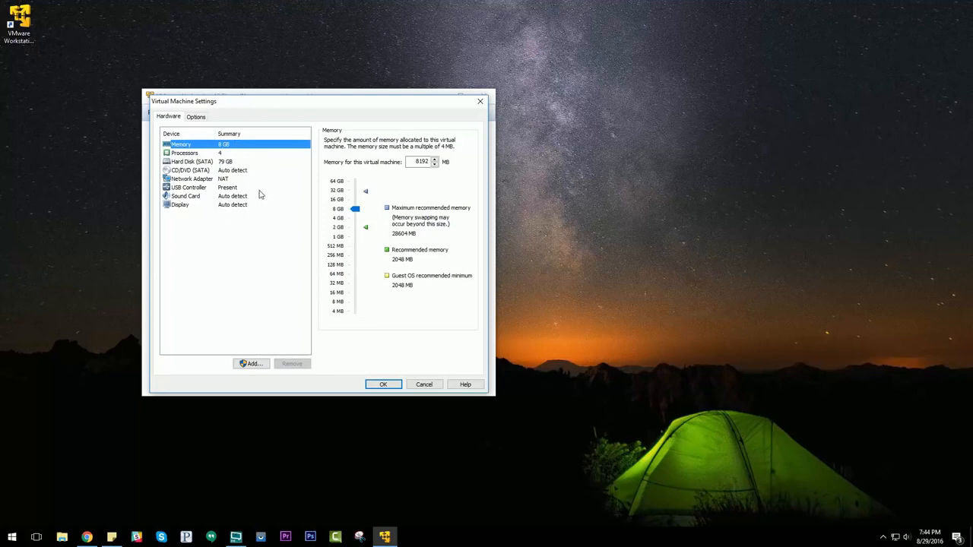
click(220, 155)
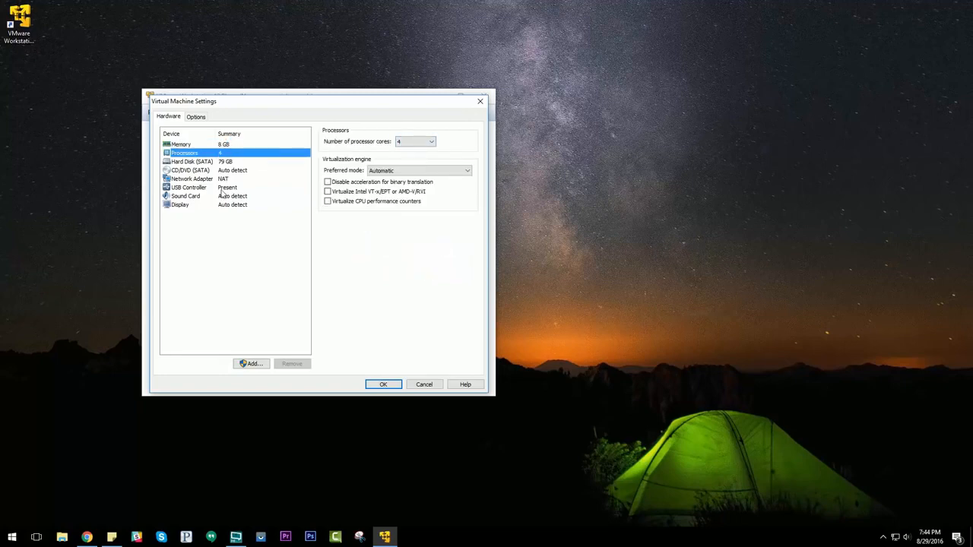
click(226, 146)
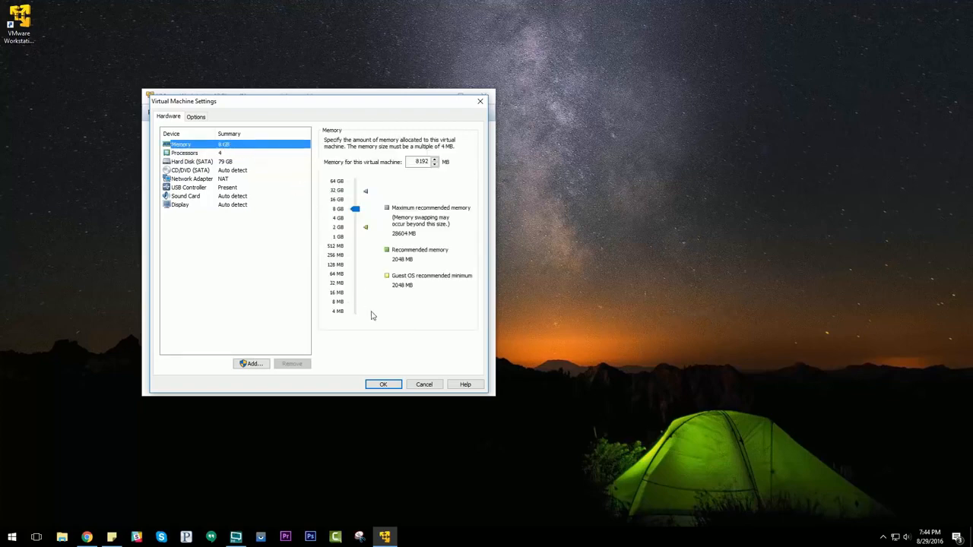
click(383, 384)
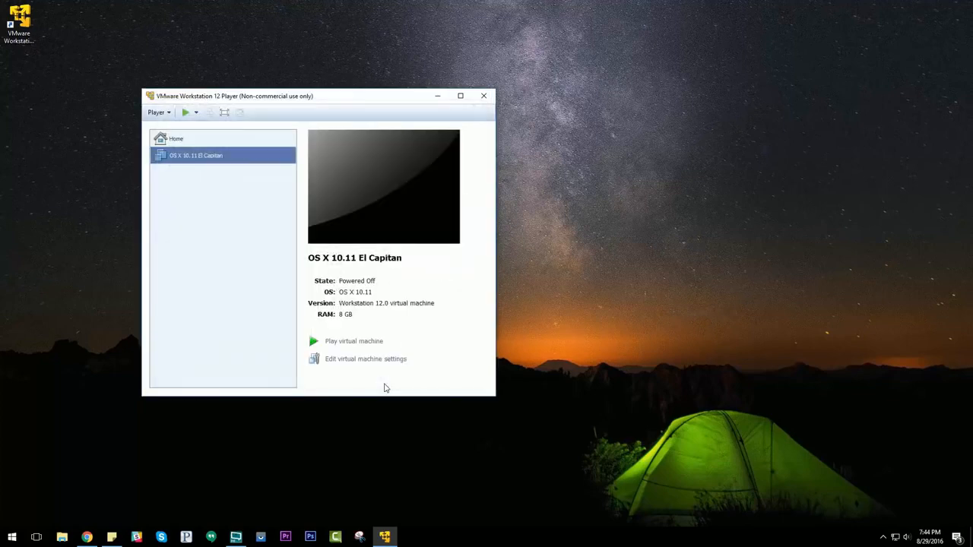
Start the El Capitan virtual machine, decline connecting device sata0:1 at every power-on, dismiss the device warning, and reposition the window.
click(356, 342)
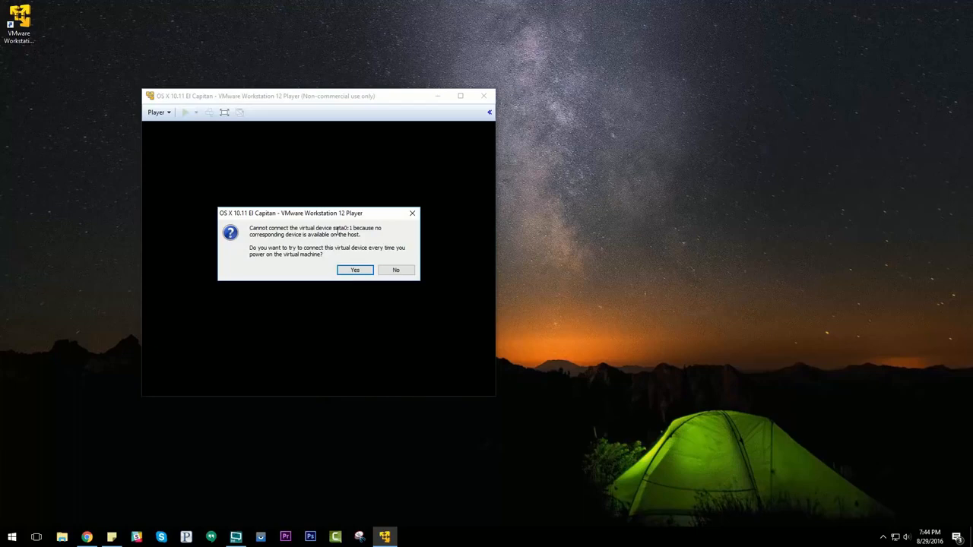
click(395, 271)
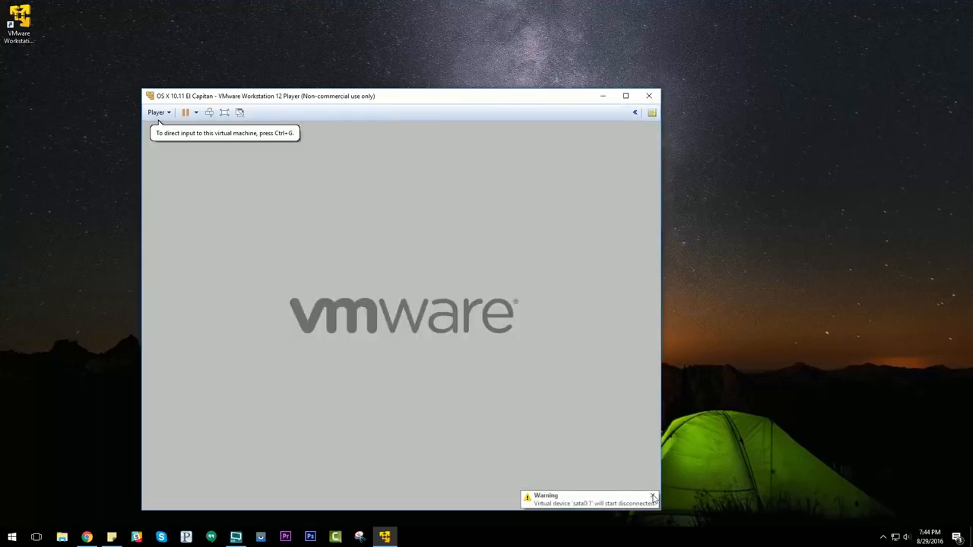
click(652, 498)
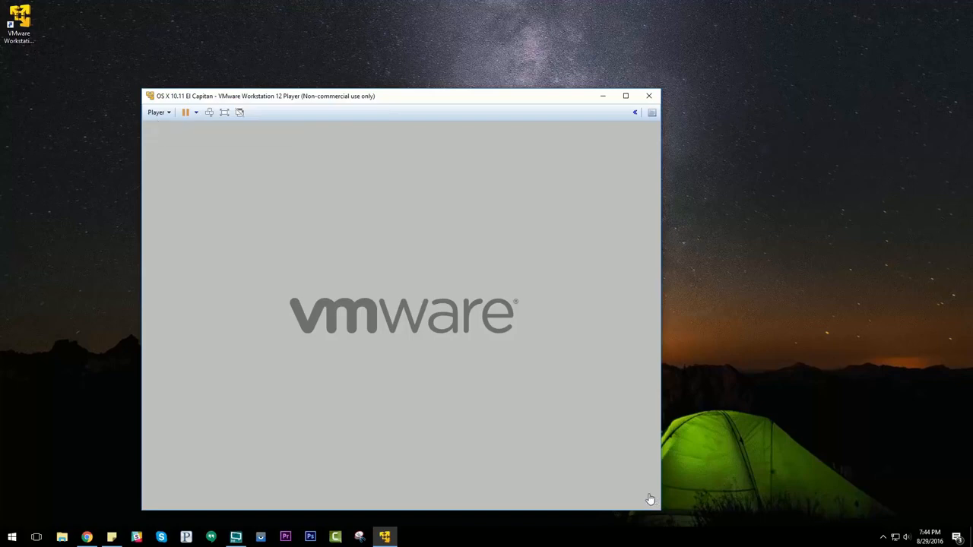
drag(495, 105, 527, 62)
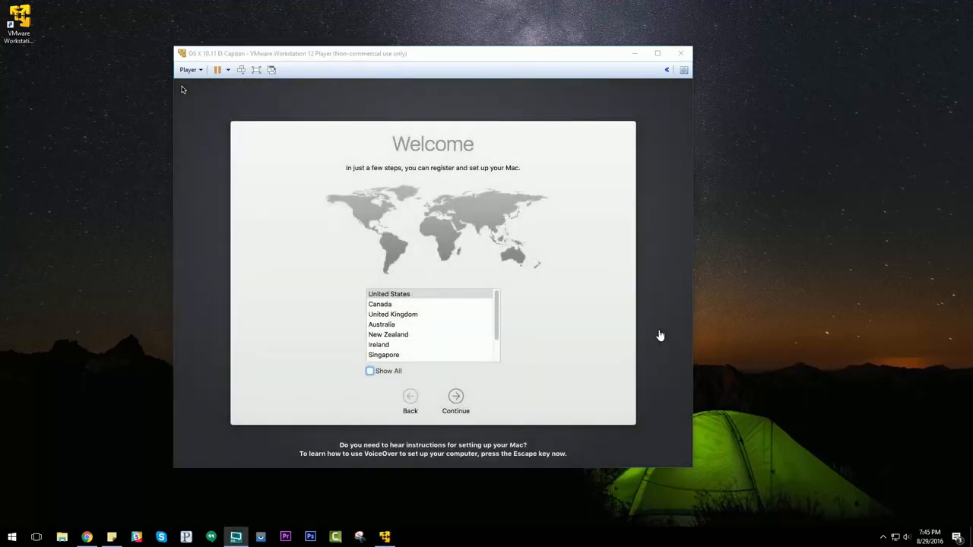
Proceed through the Mac setup with United States as the country, no information transfer, and Location Services not used.
click(574, 390)
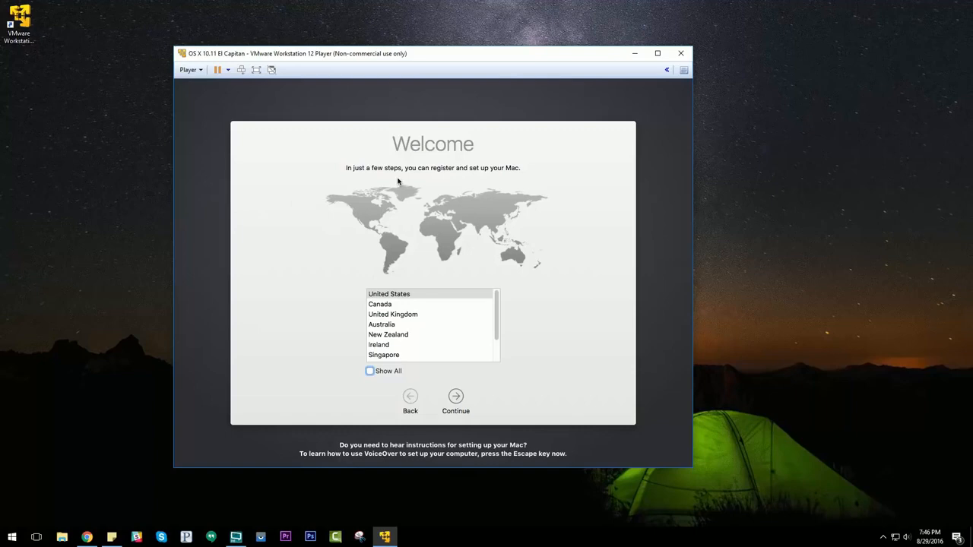
click(457, 397)
click(456, 397)
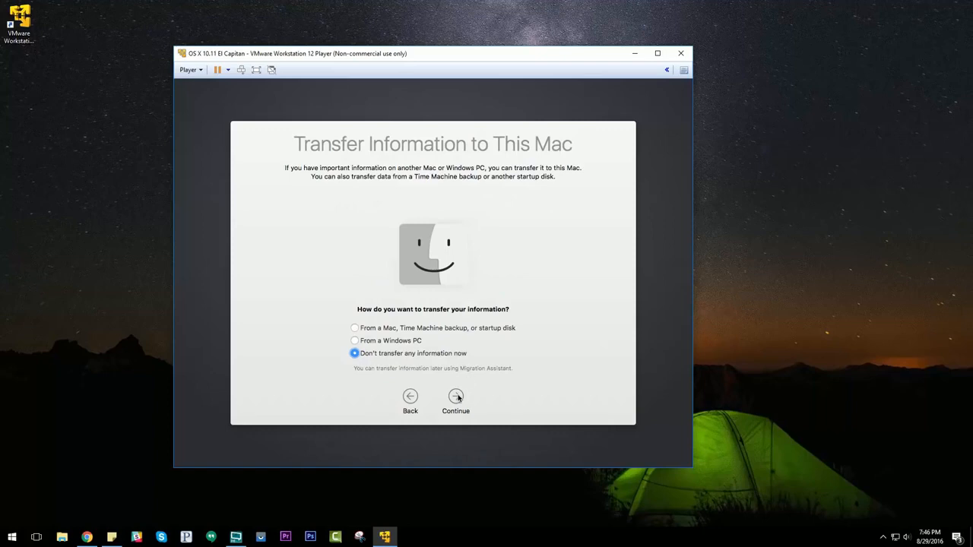
click(457, 397)
click(456, 397)
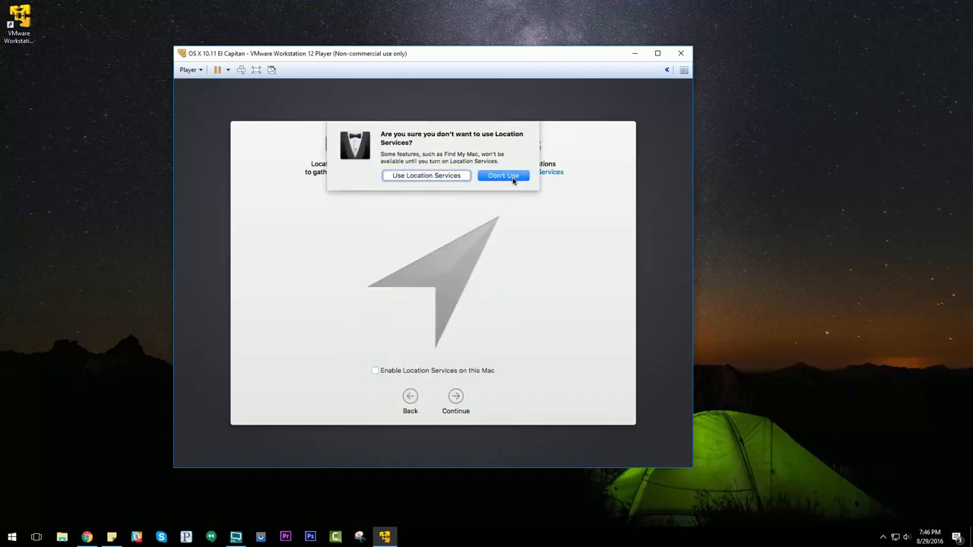
click(513, 179)
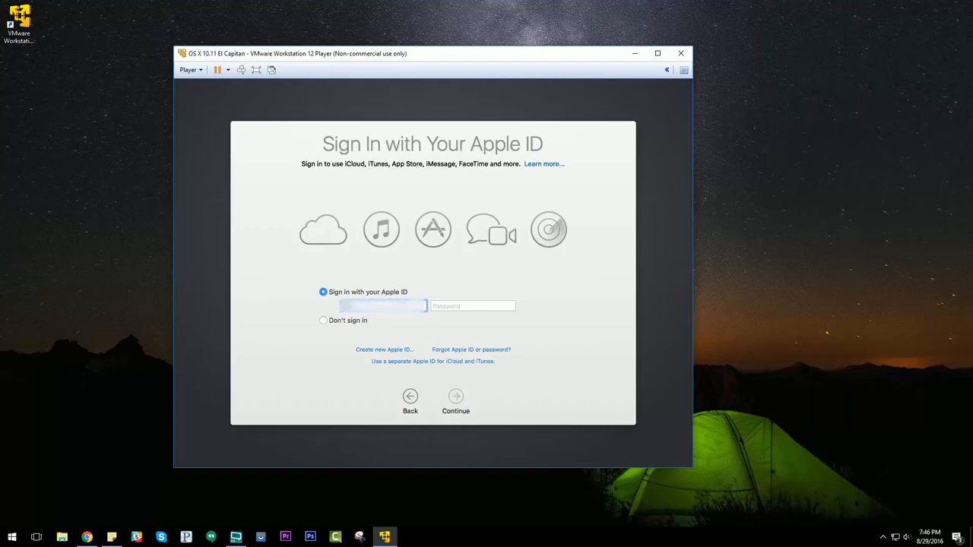
Sign in with the Apple ID e-mail and password, and decline using this Mac with Find My Mac.
text(......)
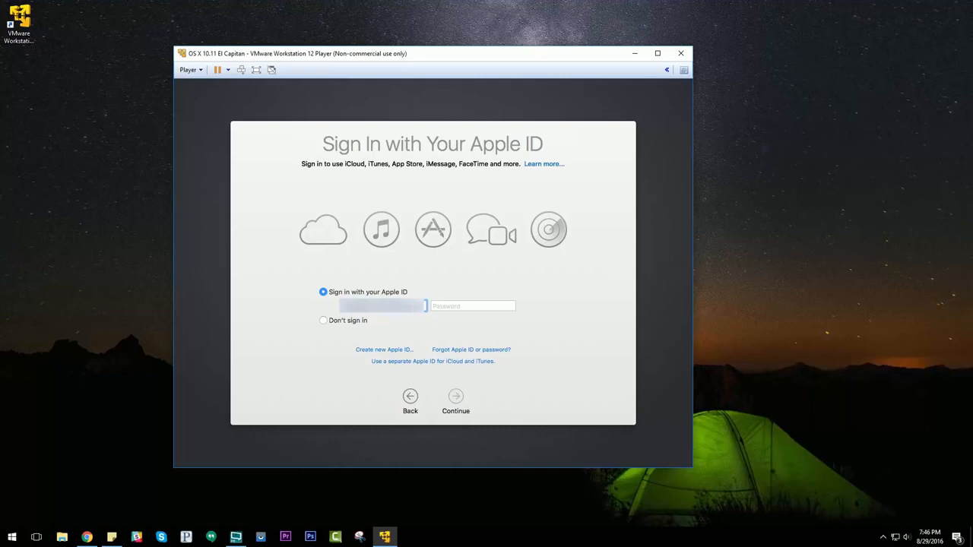
key(Tab)
text(•)
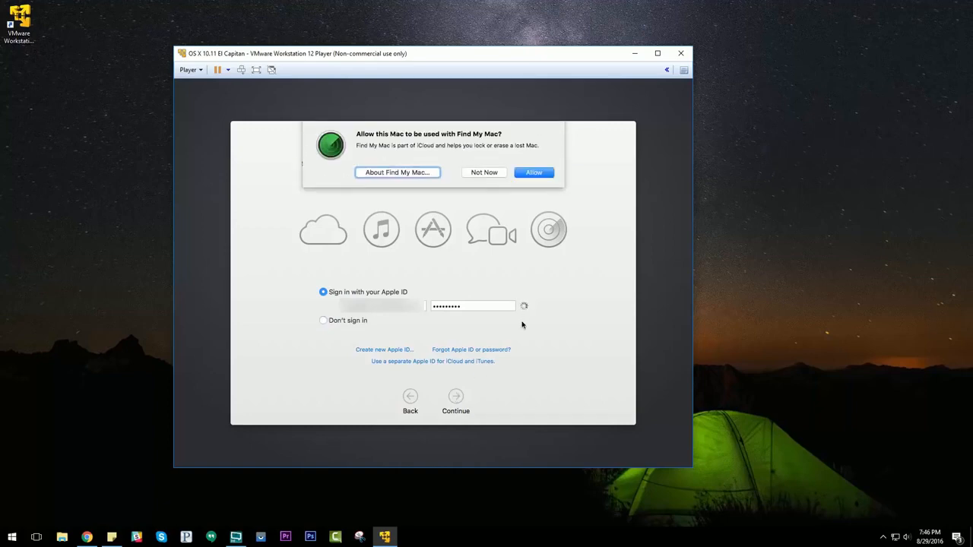
click(480, 173)
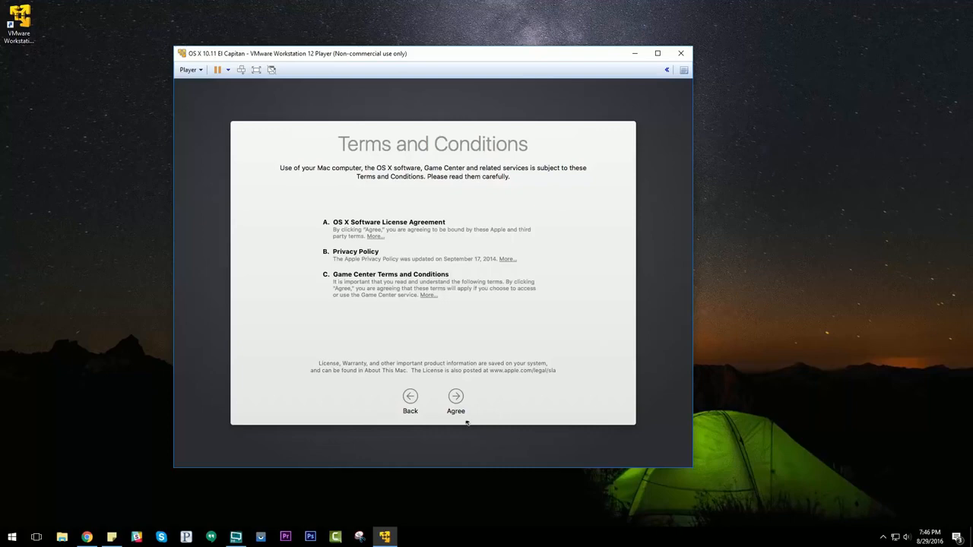
Agree to the Terms and Conditions and turn off using the iCloud account to log in.
click(455, 397)
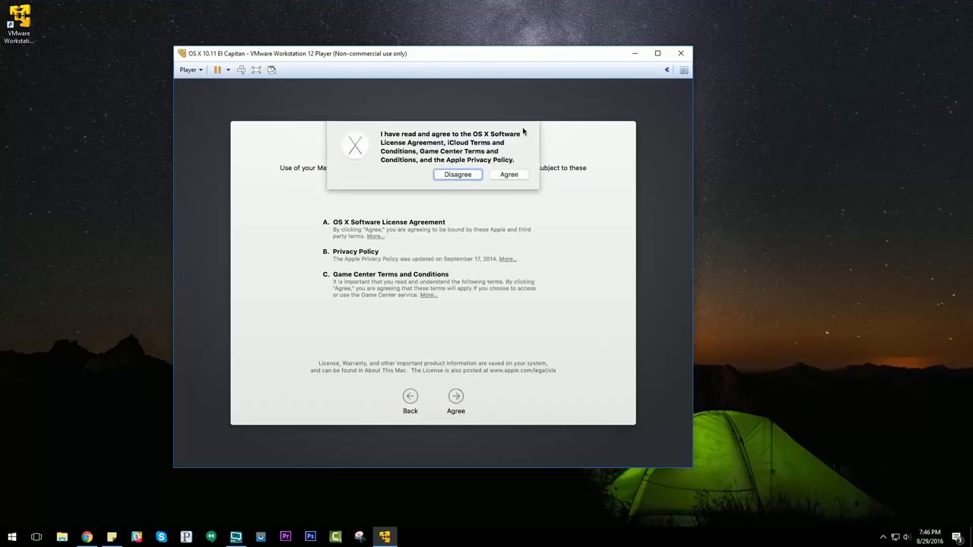
click(510, 175)
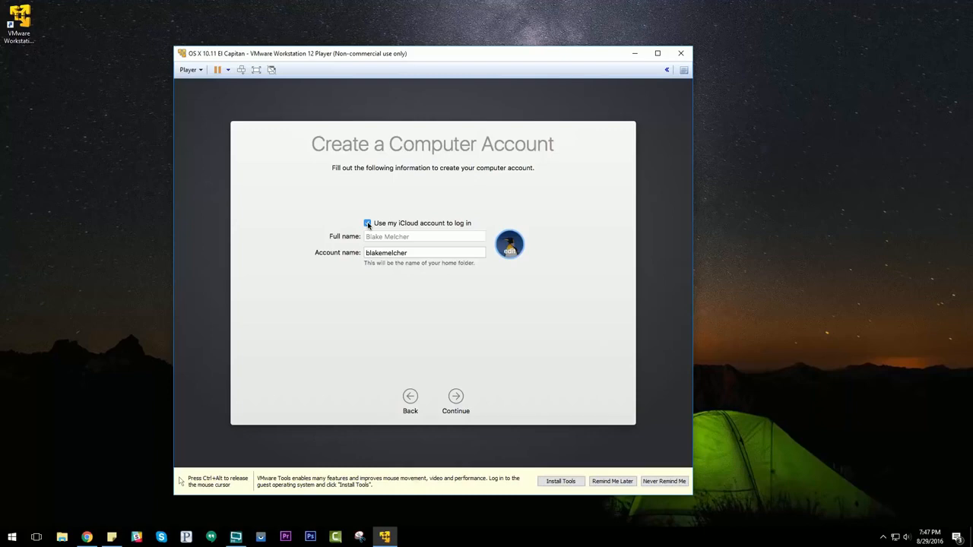
click(368, 224)
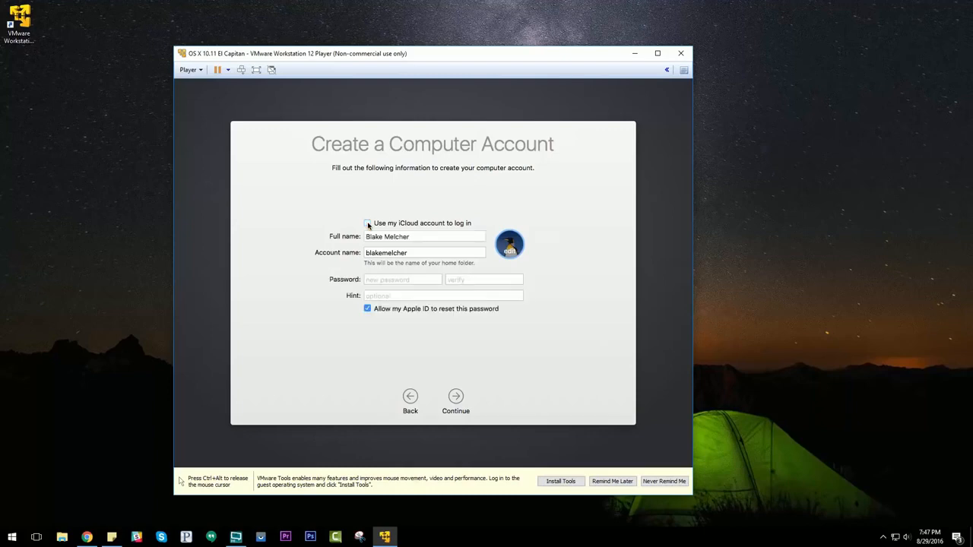
Release the cursor from the virtual machine, start the VMware Tools installation, and dismiss the installation instructions message.
key(ctrl+alt)
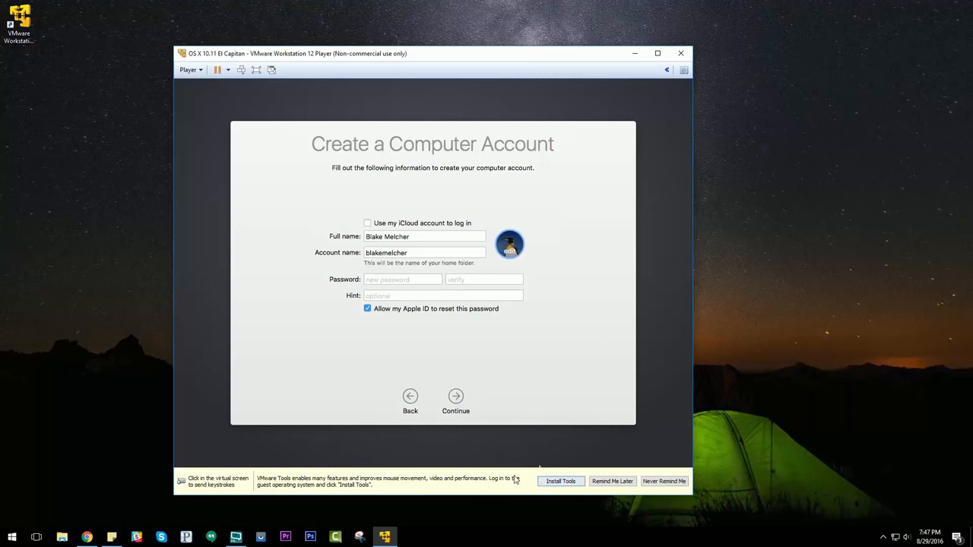
click(522, 407)
key(ctrl+alt)
click(560, 482)
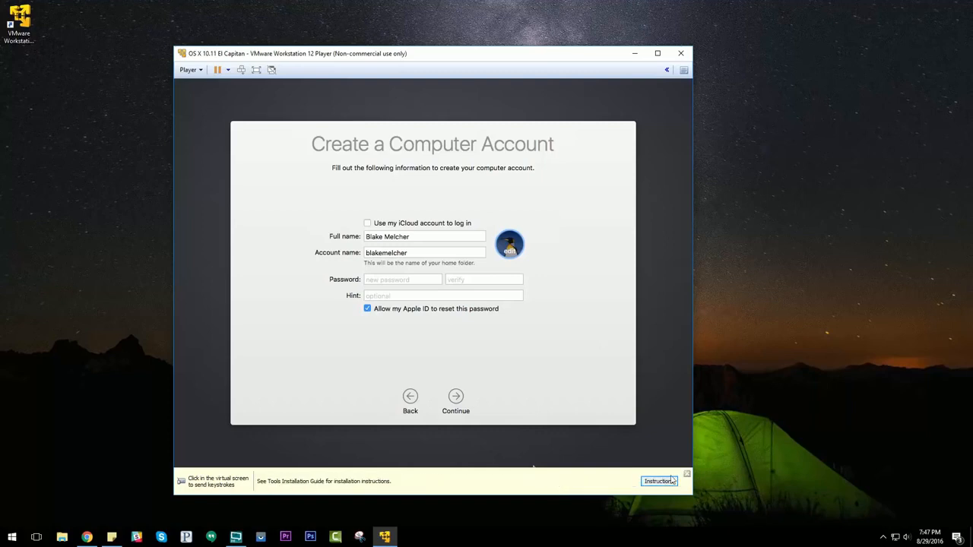
click(686, 476)
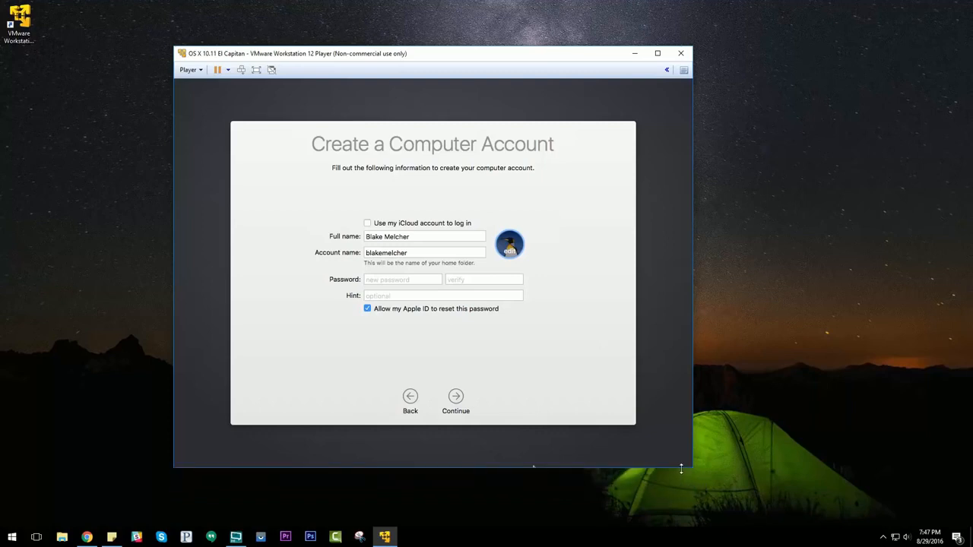
Shorten the account name to the first name only, enter and verify the account password, and create the computer account.
click(414, 254)
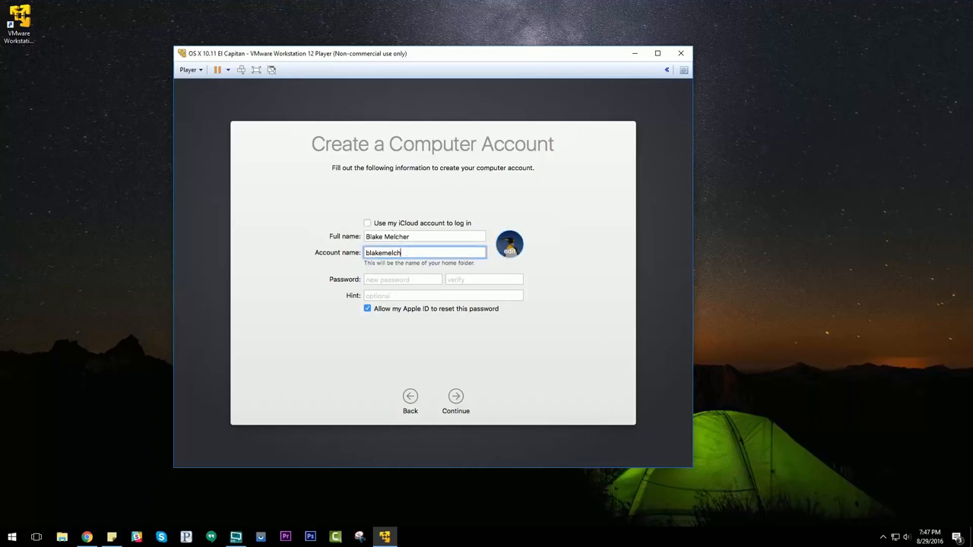
key(BackSpace)
key(BackSpace)
key(BackSpace)
key(BackSpace)
key(BackSpace)
key(Tab)
key(Tab)
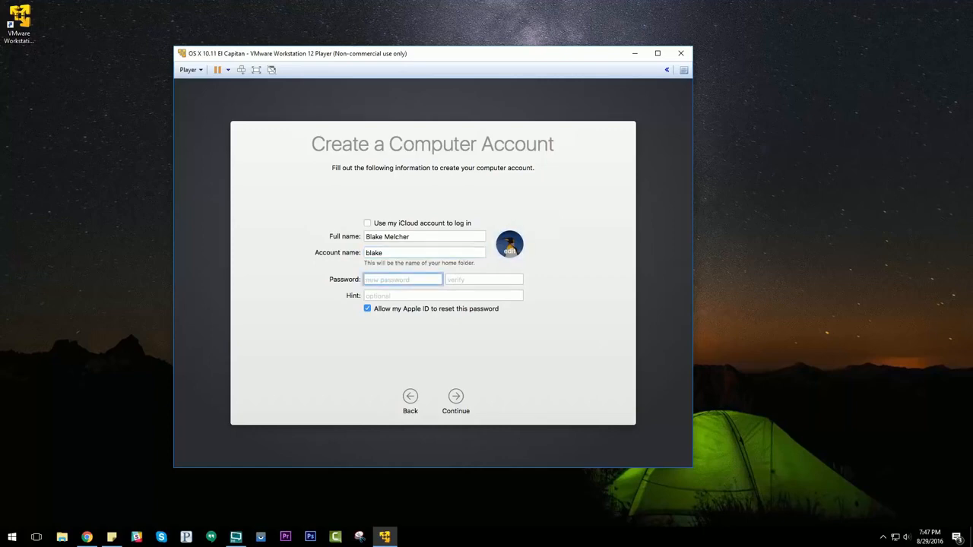
text(******)
key(Tab)
text(*********)
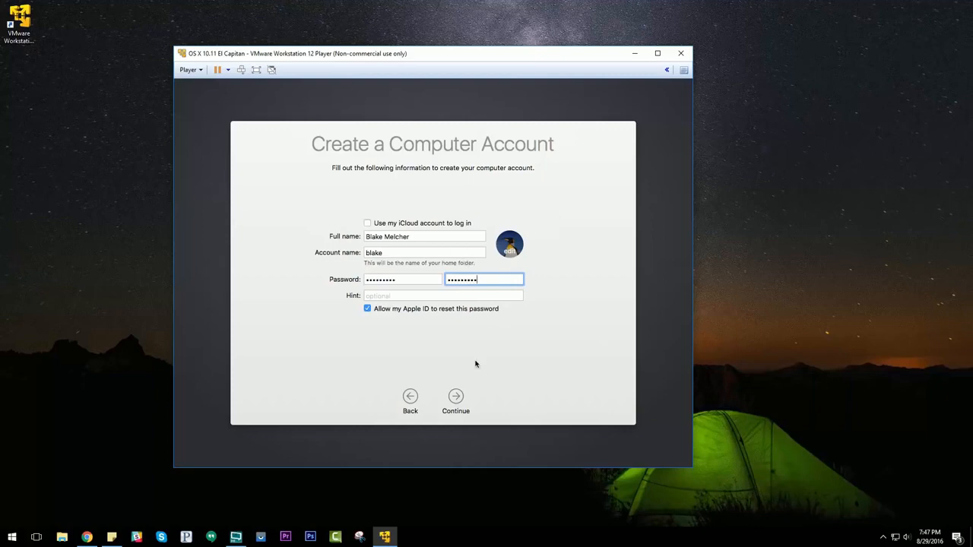
click(457, 397)
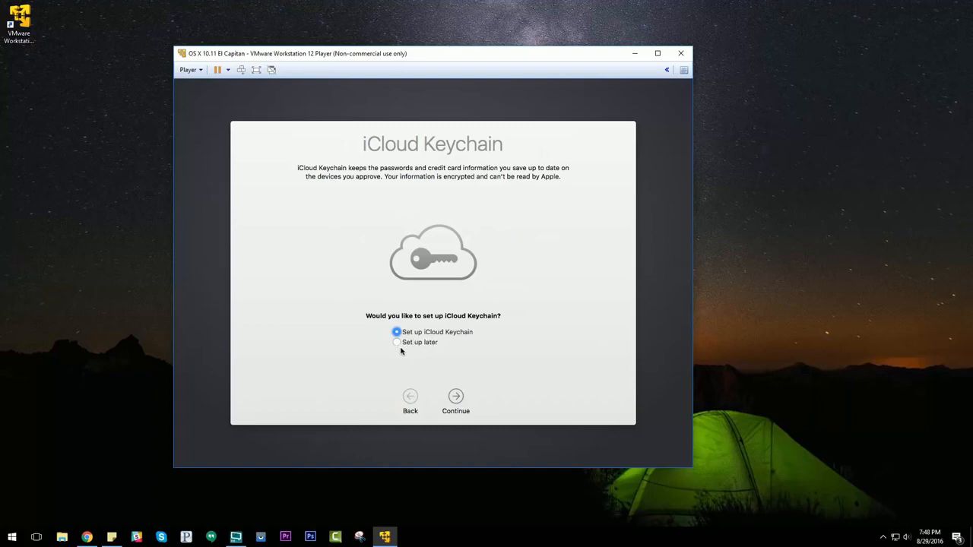
Postpone the iCloud Keychain setup and decline the upgrade to iCloud Drive.
click(397, 343)
click(456, 398)
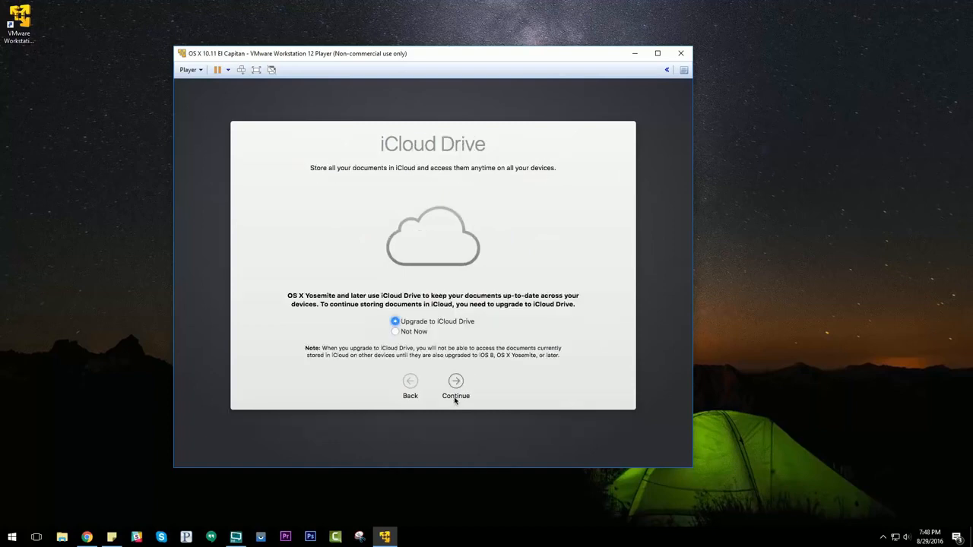
click(422, 334)
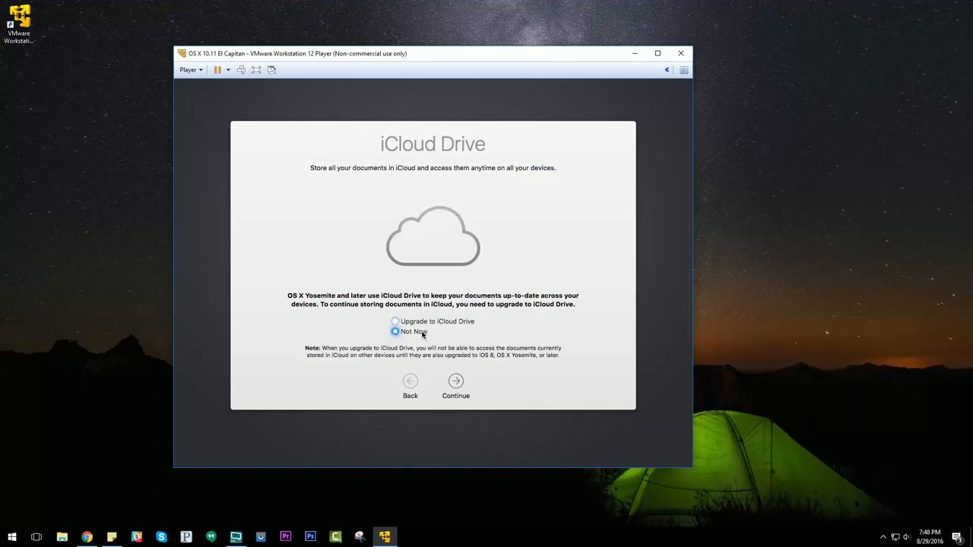
click(457, 383)
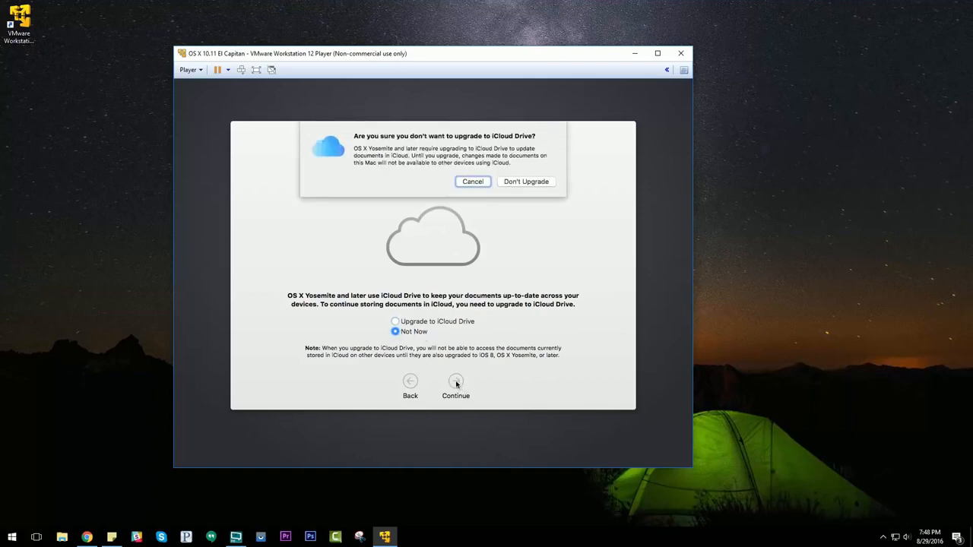
click(526, 182)
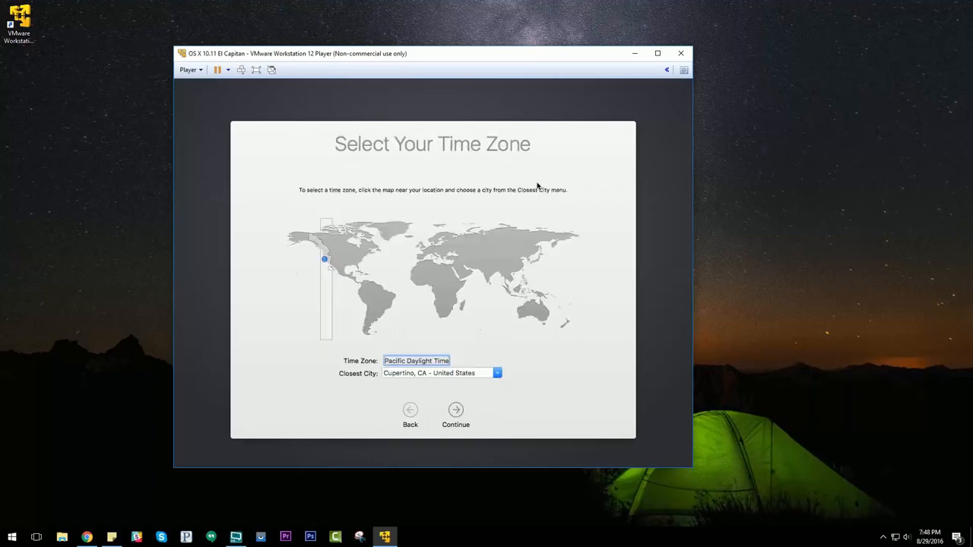
Set the closest city to Los Angeles, CA - United States, and turn off sending diagnostics & usage data to Apple.
drag(477, 373, 376, 378)
key(BackSpace)
text(Los Angeles)
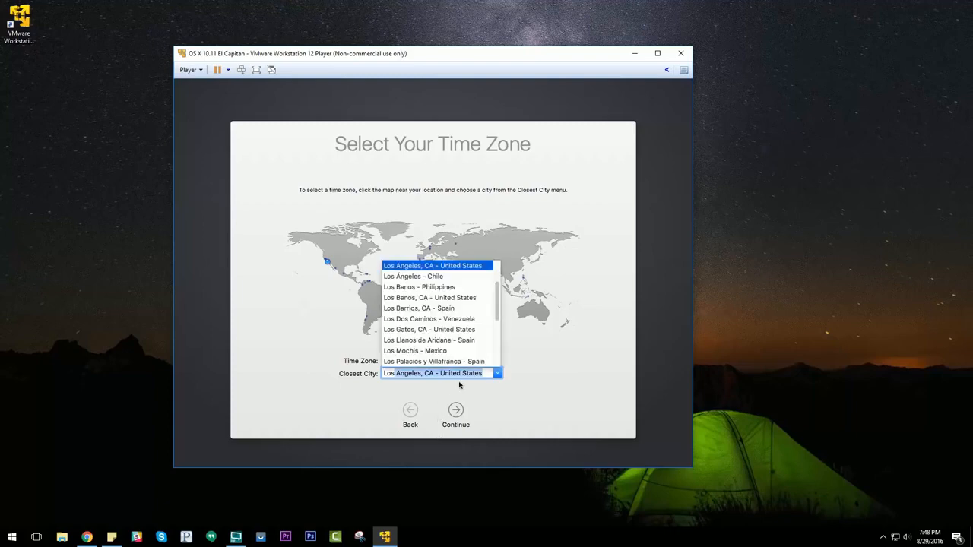
click(456, 411)
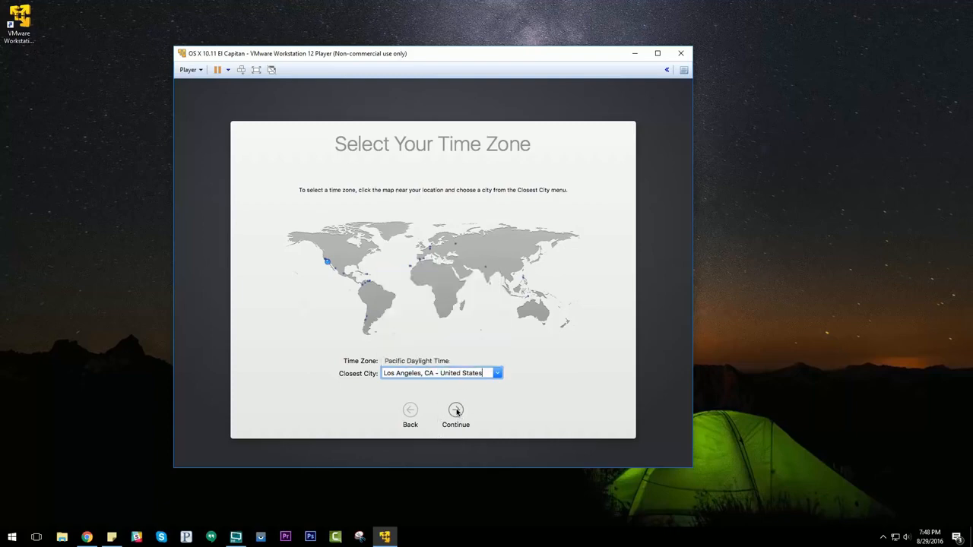
click(456, 411)
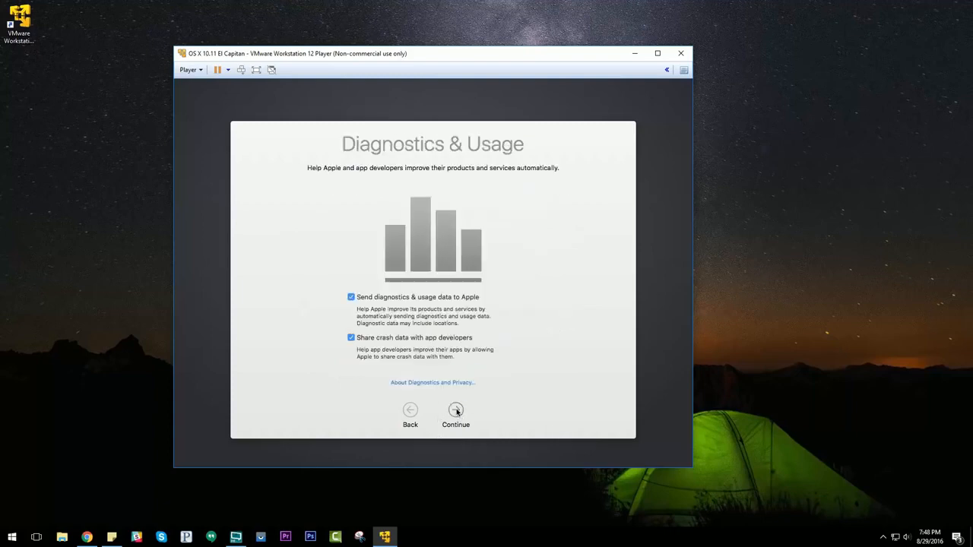
click(350, 298)
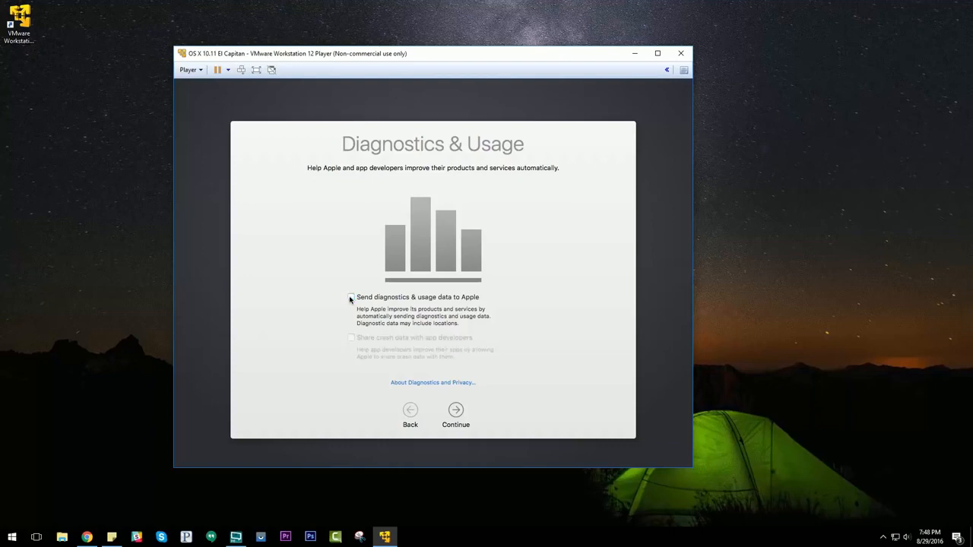
click(456, 410)
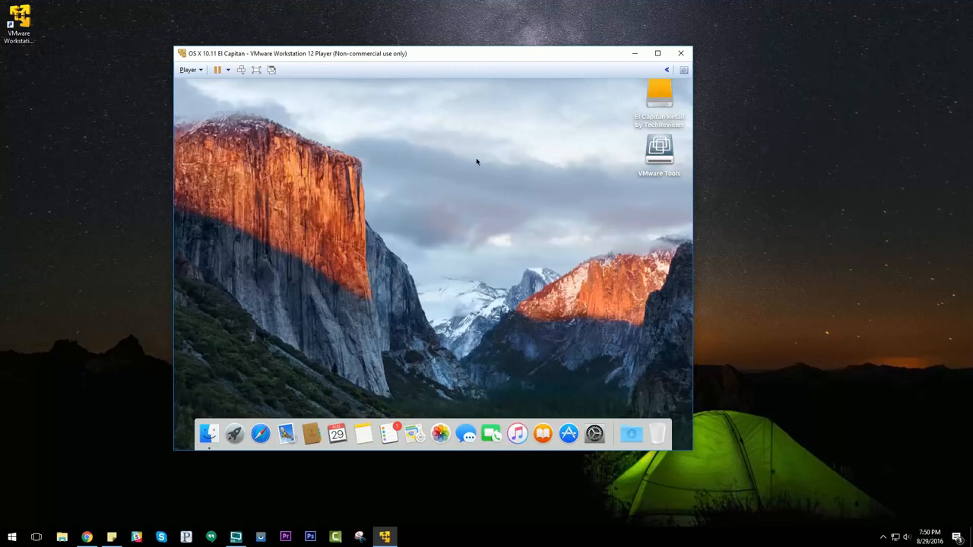
Show the virtual machine in full screen and return it to its window.
click(257, 71)
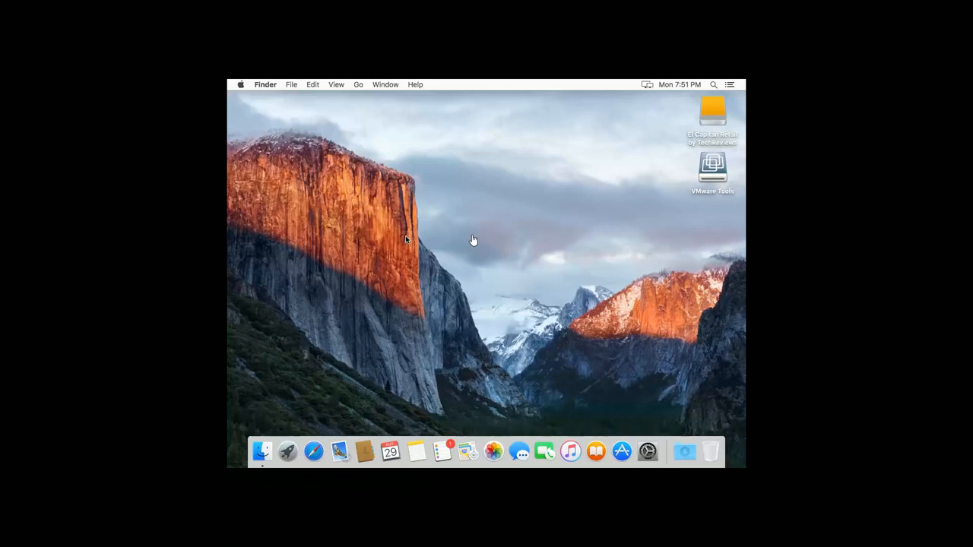
key(ctrl+alt+Return)
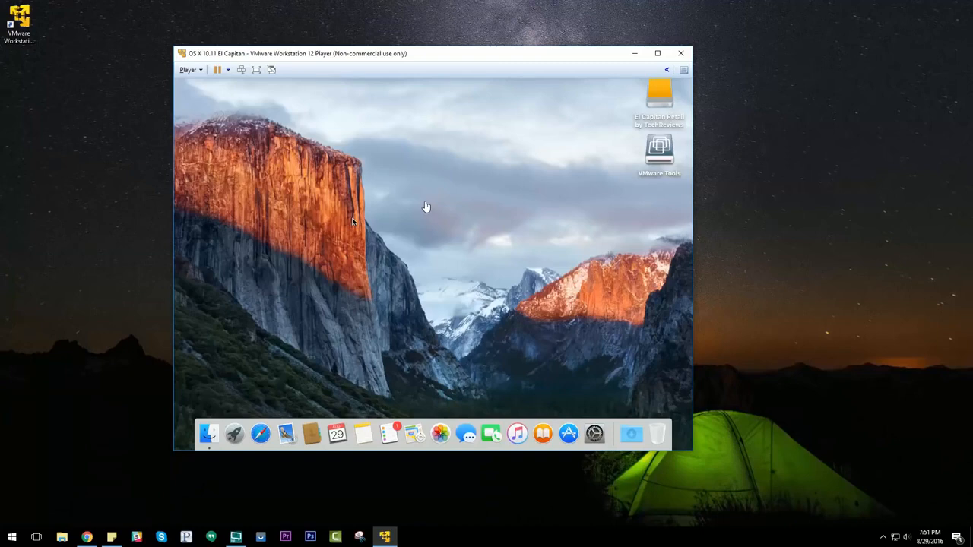
Install VMware Tools from its disk on the Mac desktop, authorizing it with the account password and accepting the required restart.
click(663, 154)
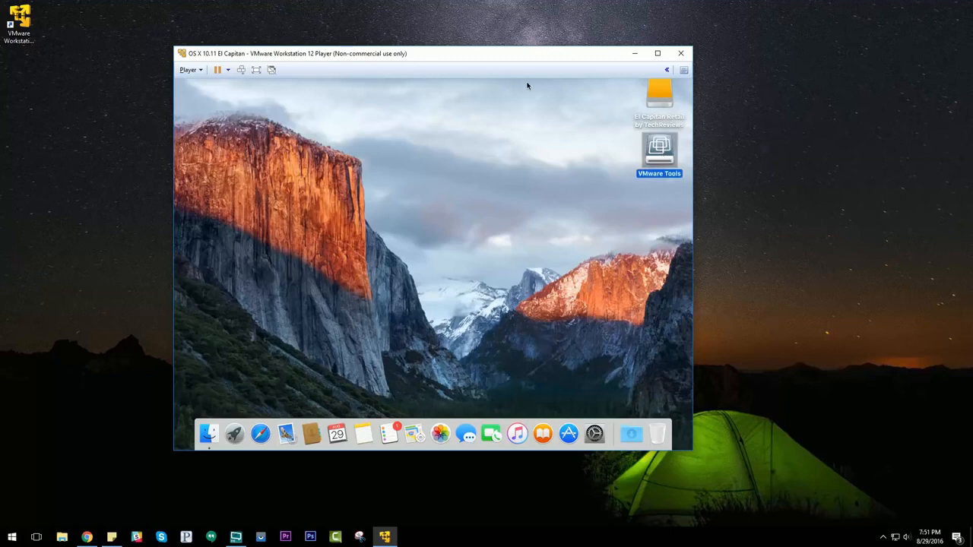
double_click(659, 159)
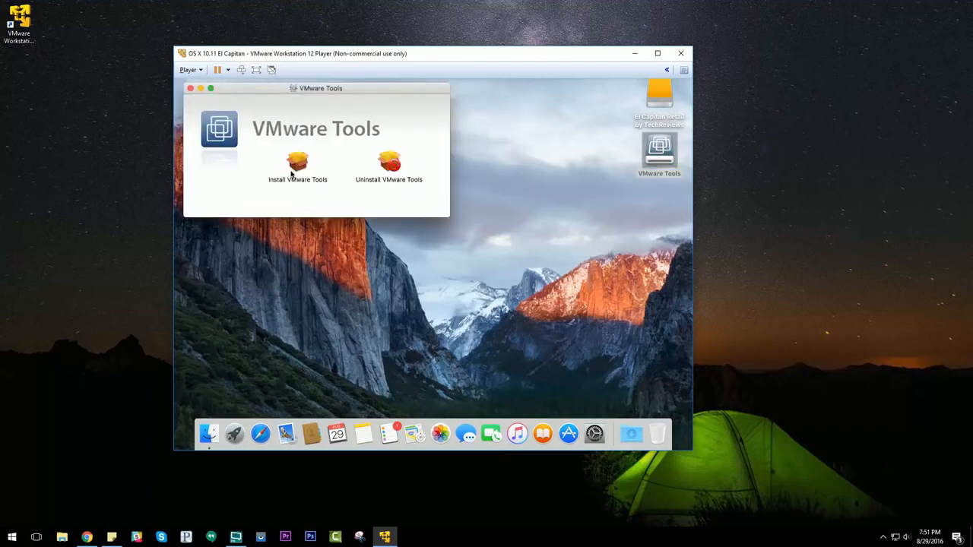
double_click(298, 164)
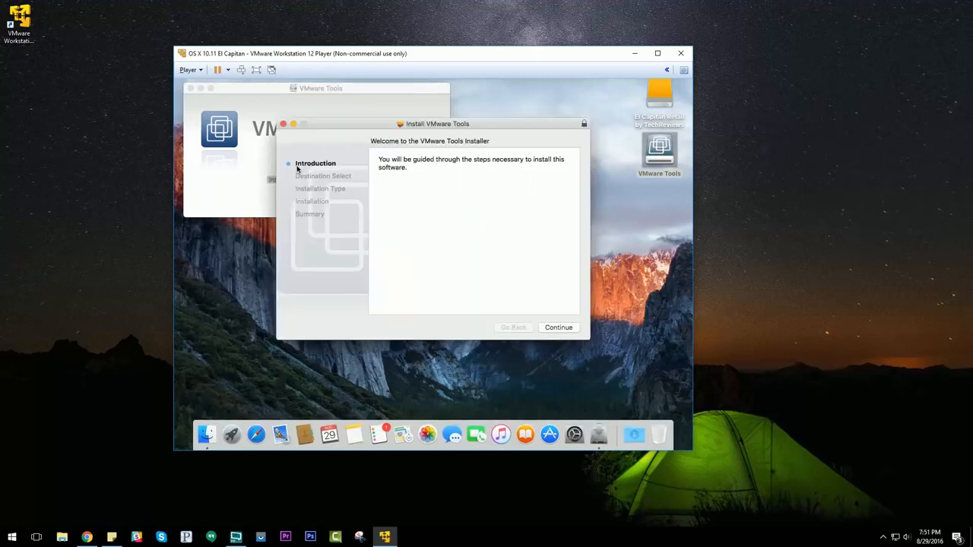
click(558, 328)
click(558, 327)
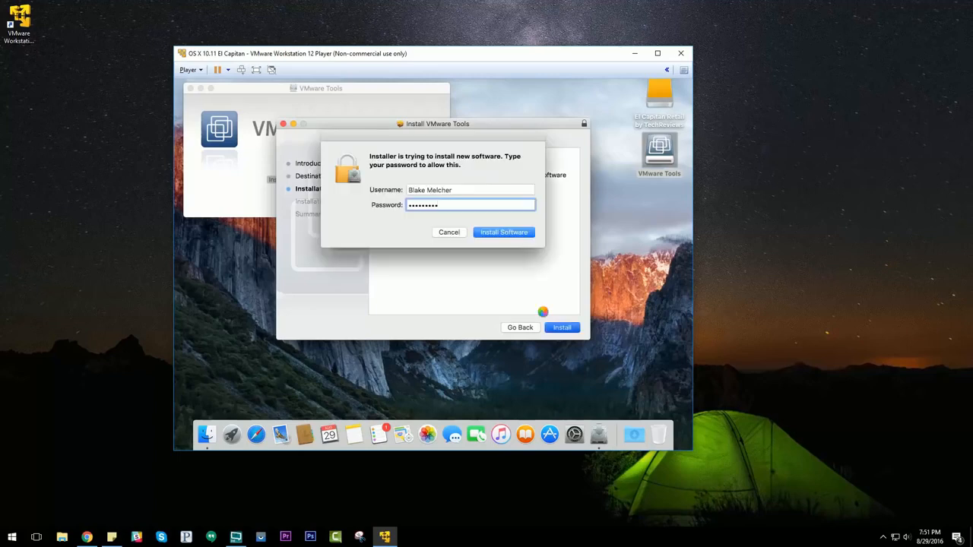
key(Return)
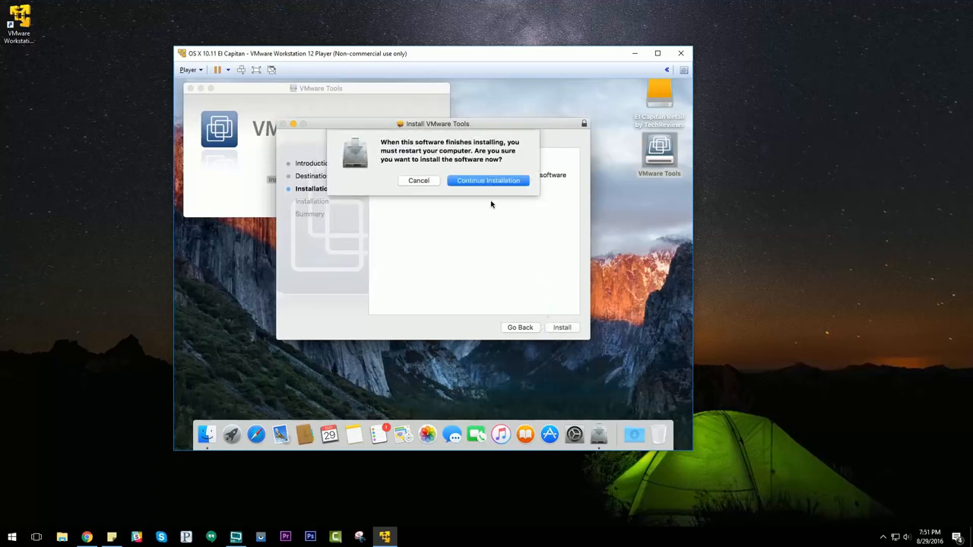
click(489, 181)
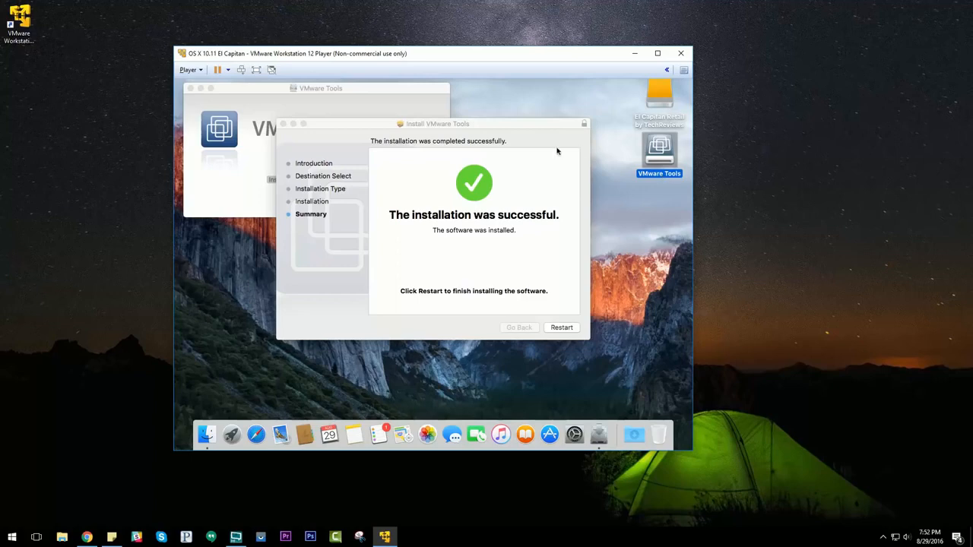
Restart OS X to finish the VMware Tools installation and log in with the account password.
click(561, 327)
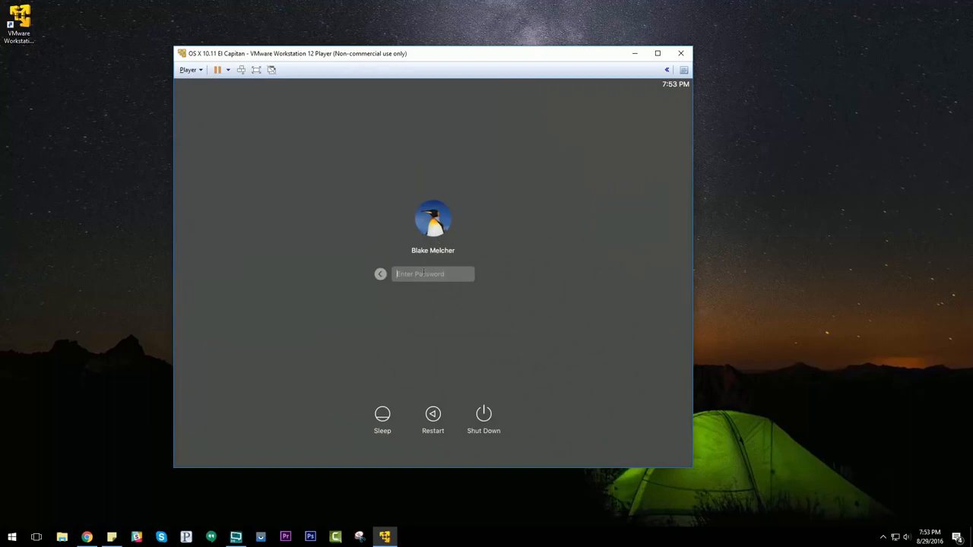
text(•••••••••)
key(Return)
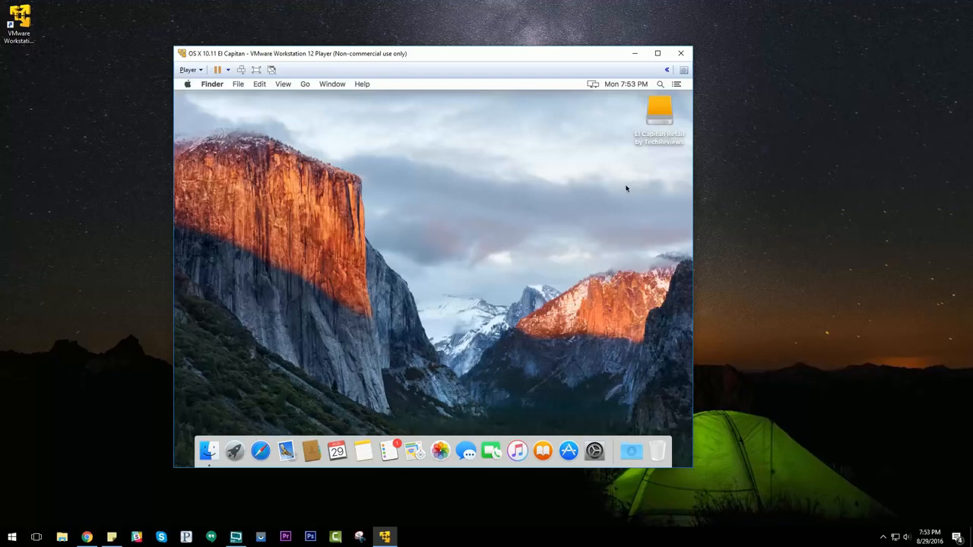
Rename the El Capitan Retail by TechReviews drive on the desktop as OSX.
click(658, 112)
right_click(660, 122)
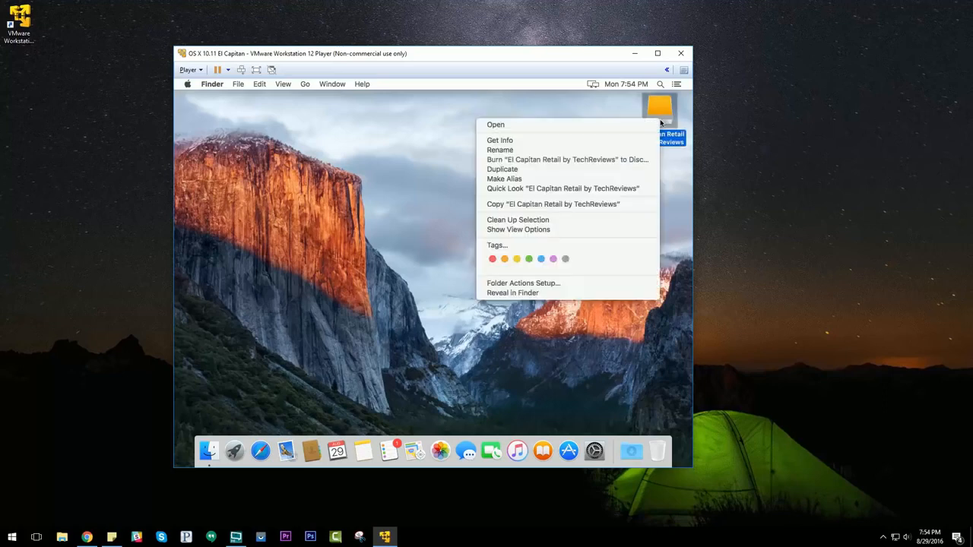
click(590, 152)
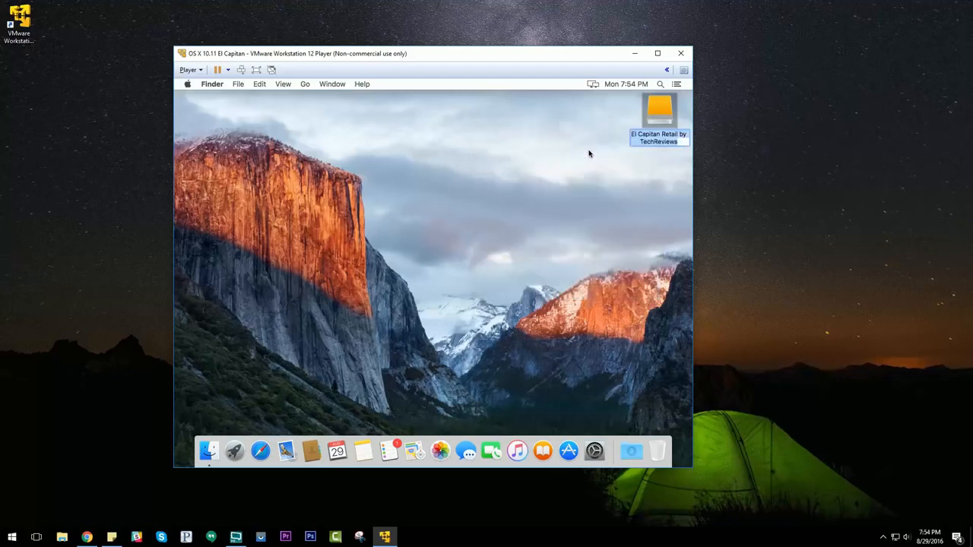
text(OSX)
key(Return)
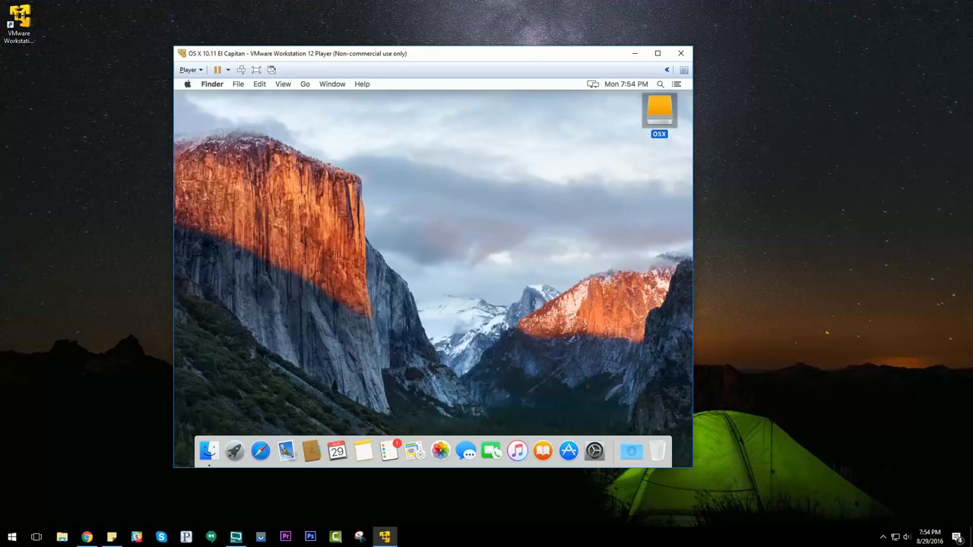
click(460, 218)
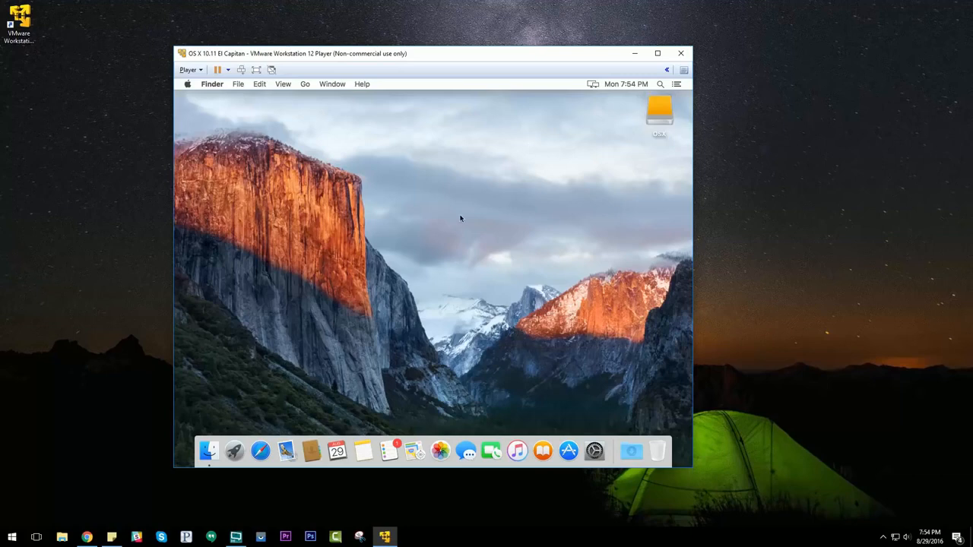
Shut down OS X in the virtual machine and confirm the shutdown.
click(188, 85)
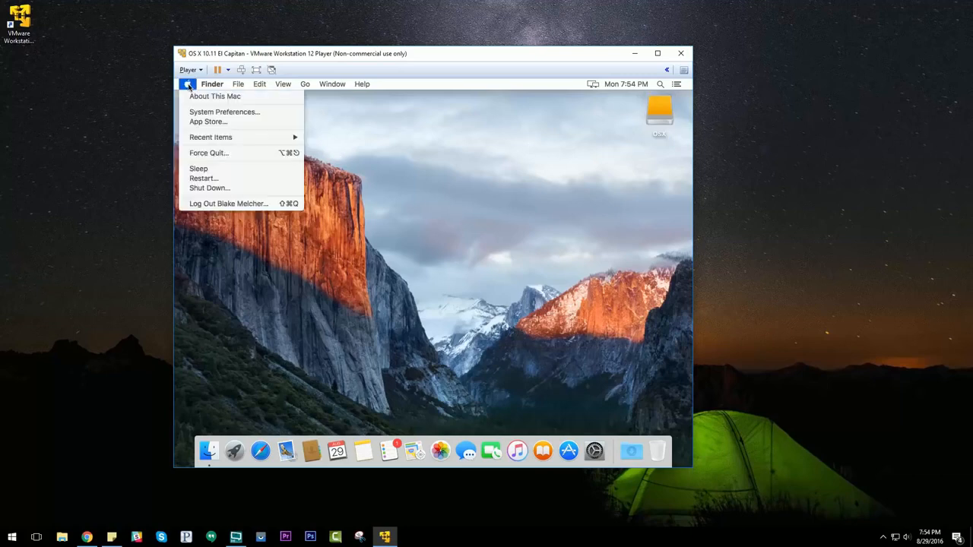
click(208, 190)
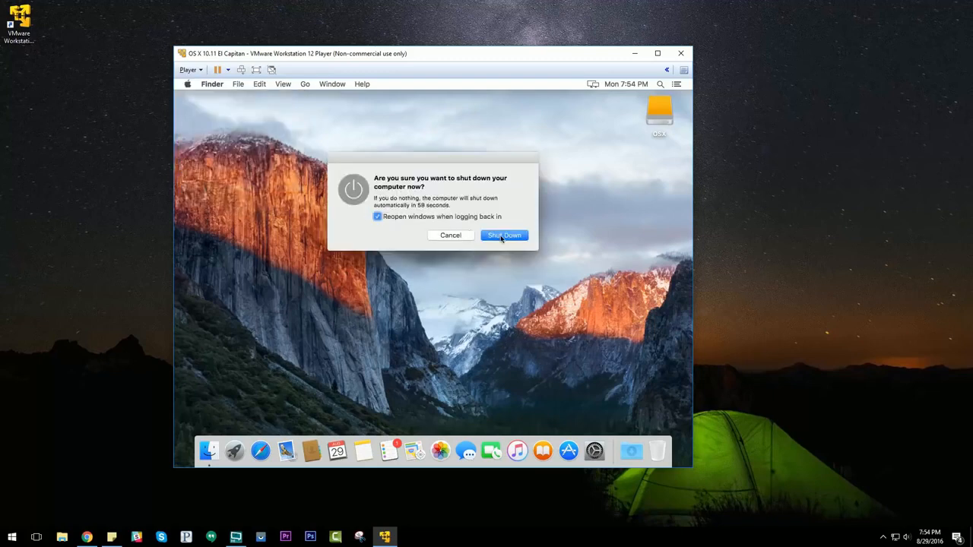
click(503, 236)
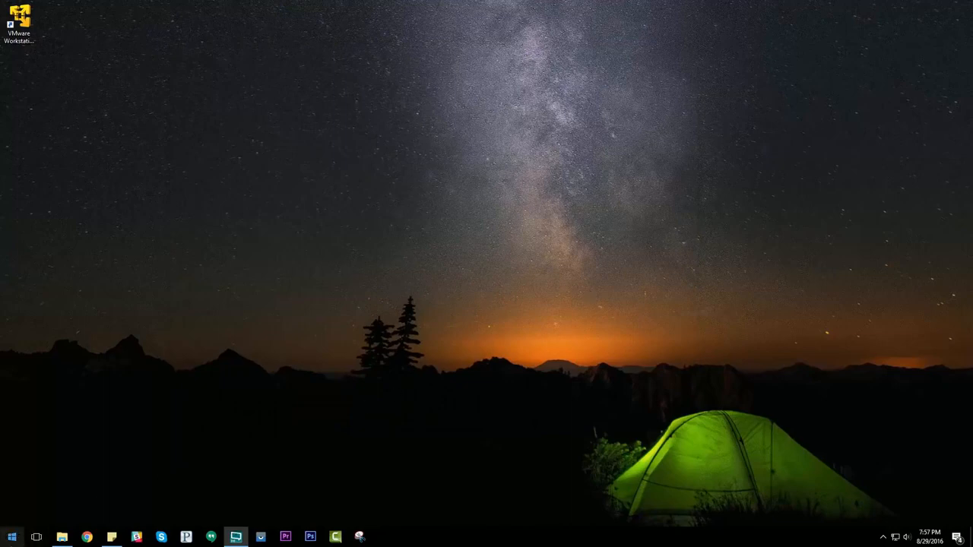
Open the OS X 10.11 El Capitan.vmx file from the C:\OSX folder in Notepad.
click(62, 537)
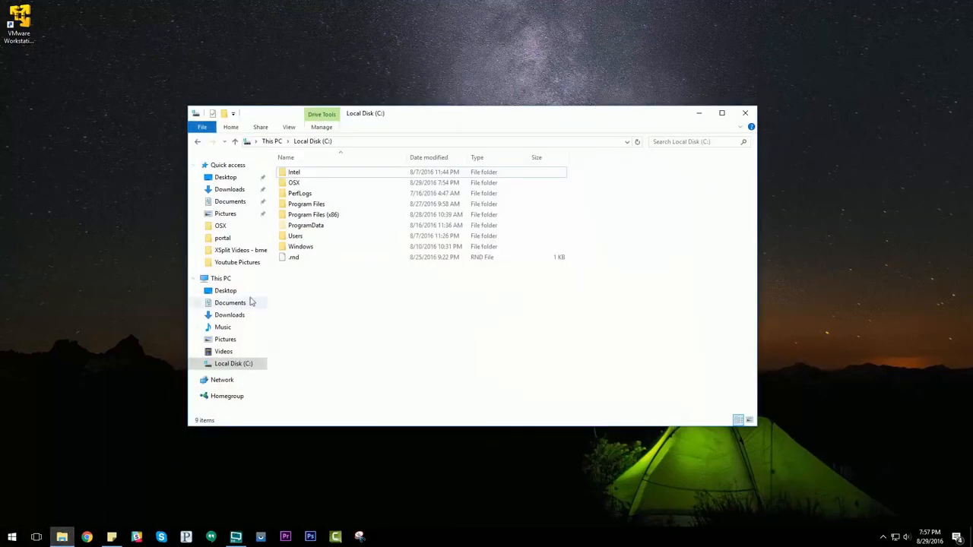
double_click(300, 186)
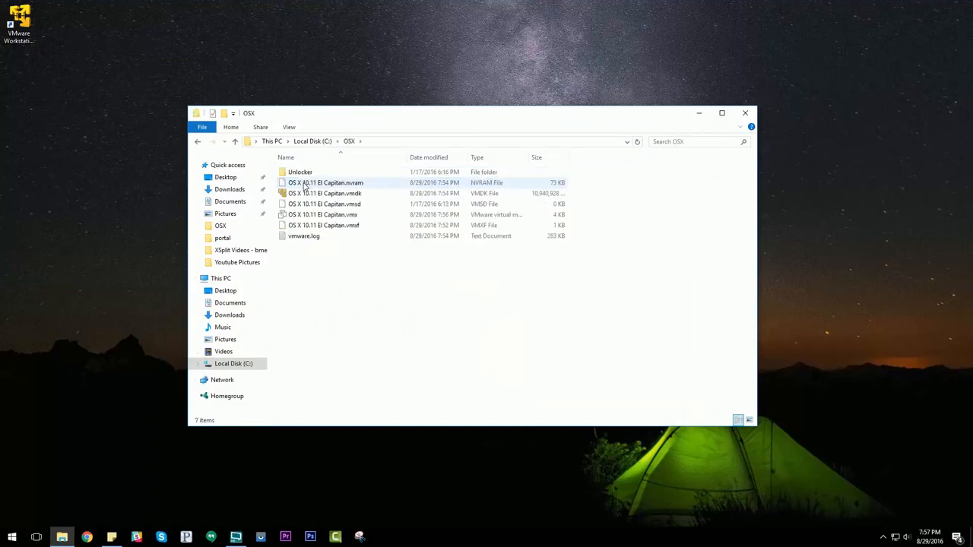
right_click(350, 215)
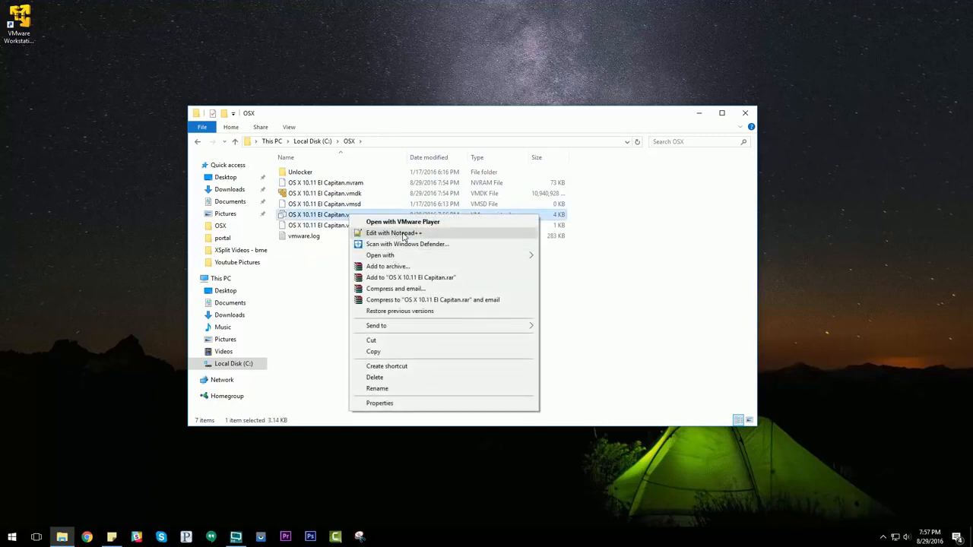
mouse_move(393, 258)
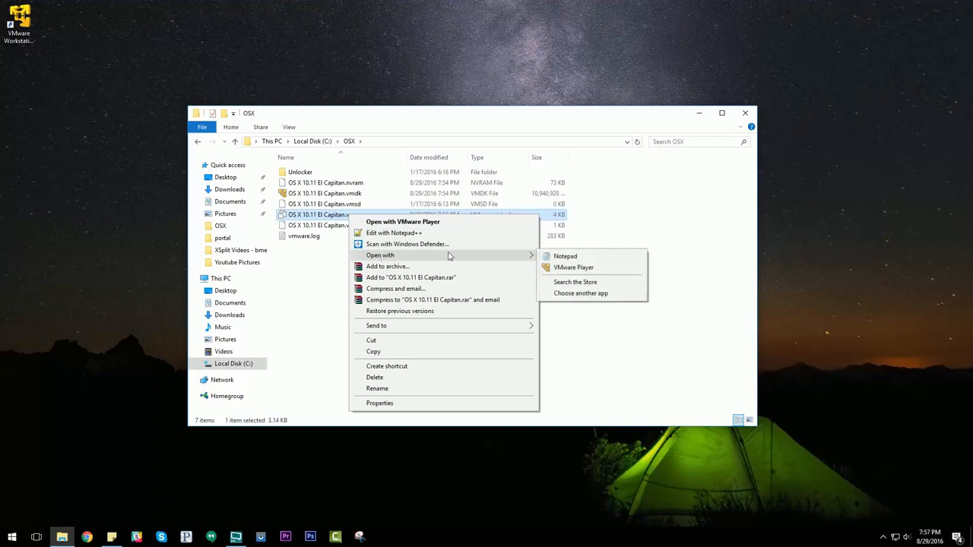
click(563, 258)
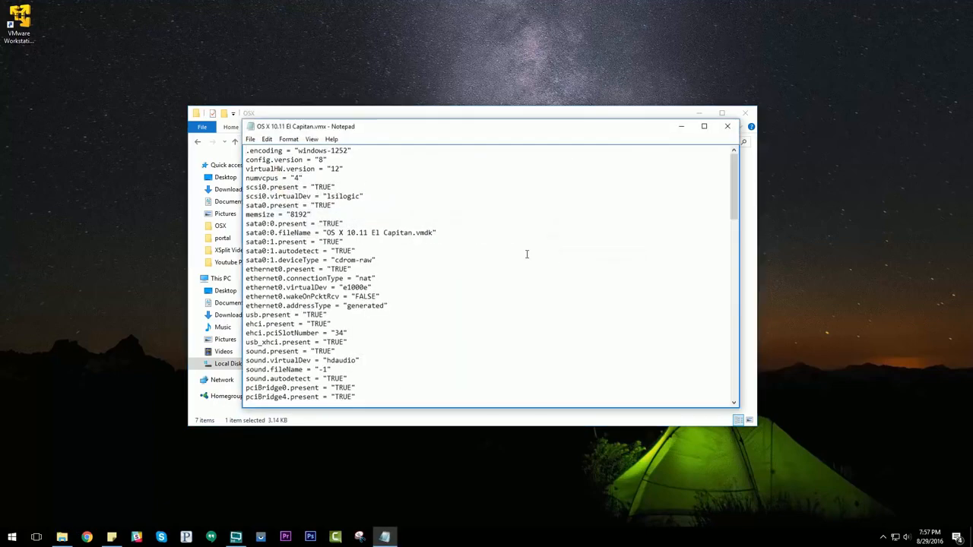
Set board-id.reflectHost to "FALSE" and paste the copied board-id, hw.model "MacBookPro6,2", serialNumber, smbios and efi.nvram lines directly below it.
scroll(381, 277, down, 3)
scroll(382, 278, down, 4)
scroll(335, 274, down, 3)
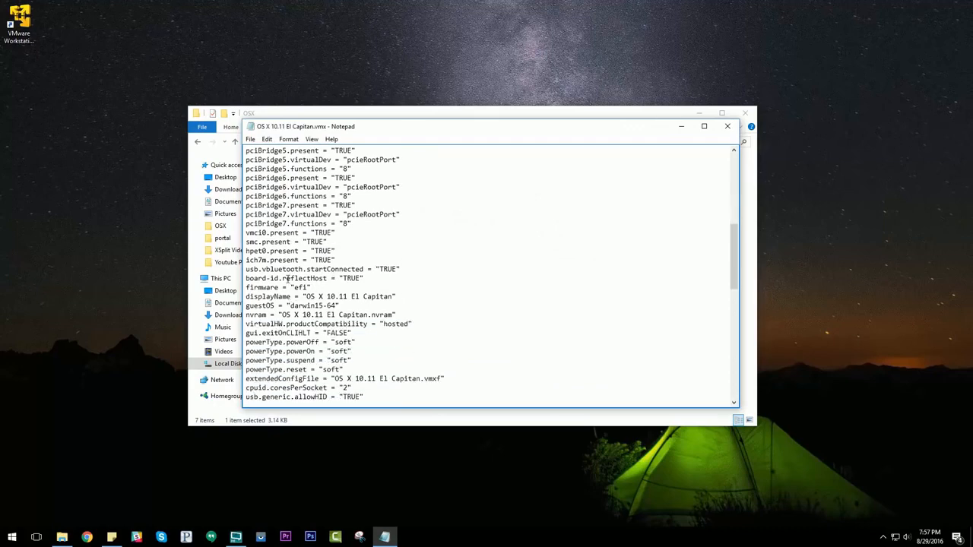
drag(245, 278, 365, 278)
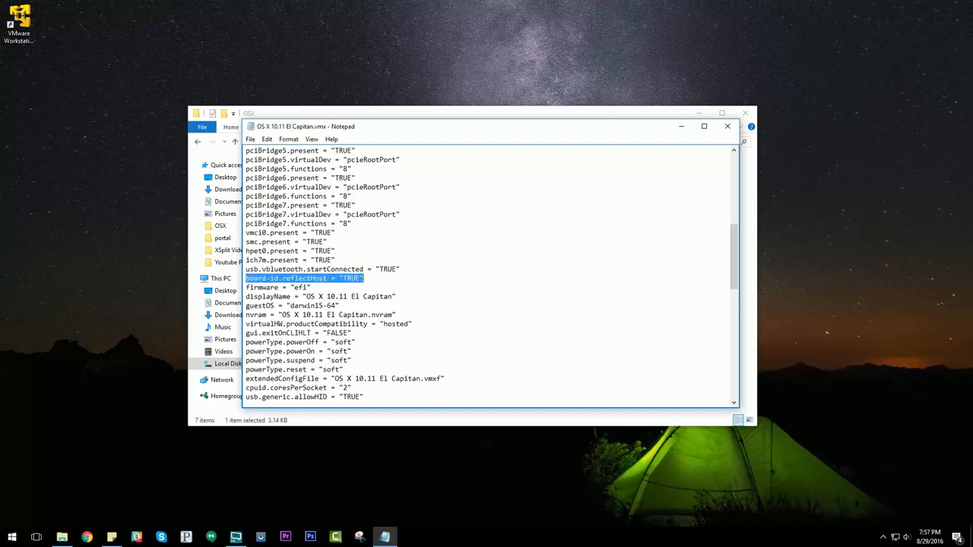
click(373, 279)
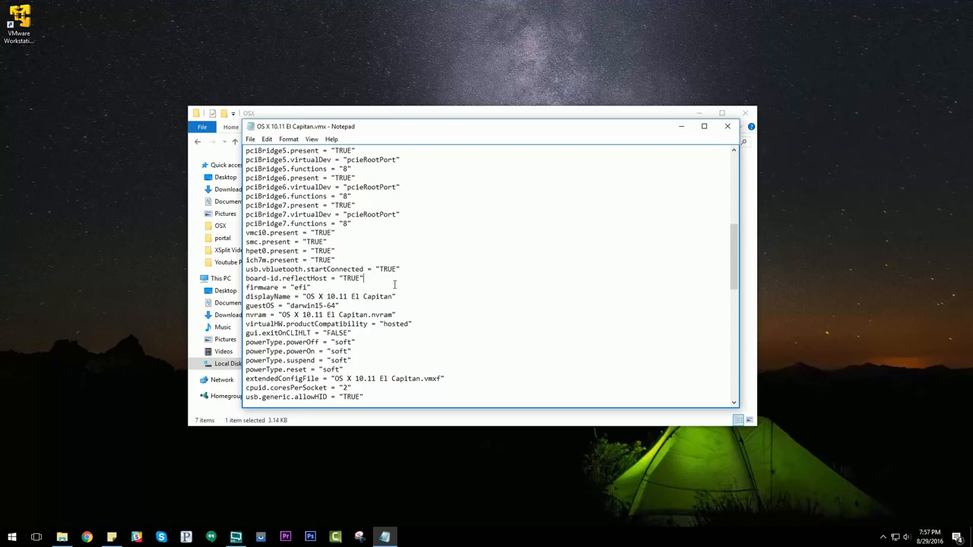
key(Return)
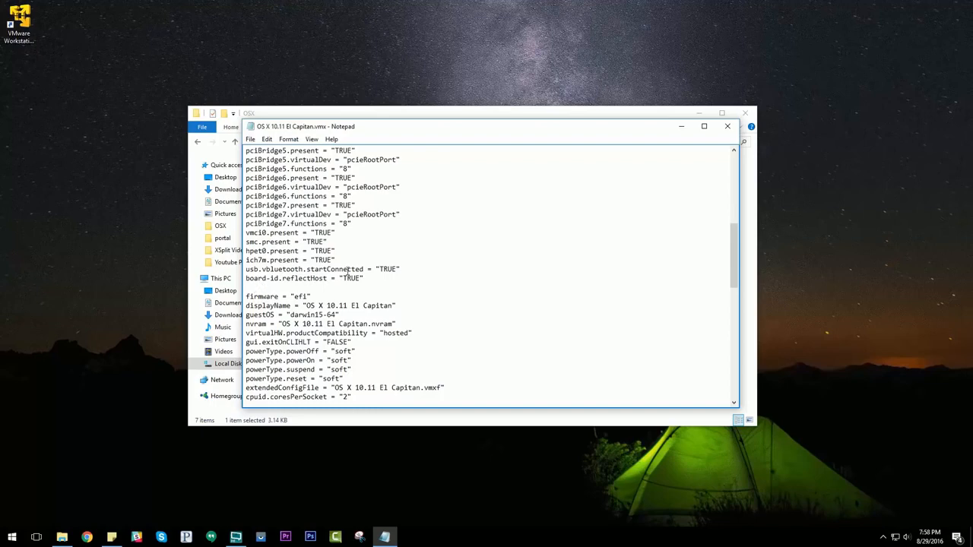
click(363, 279)
key(BackSpace)
key(BackSpace)
key(BackSpace)
key(BackSpace)
key(BackSpace)
text(FALSE)
key(ctrl+v)
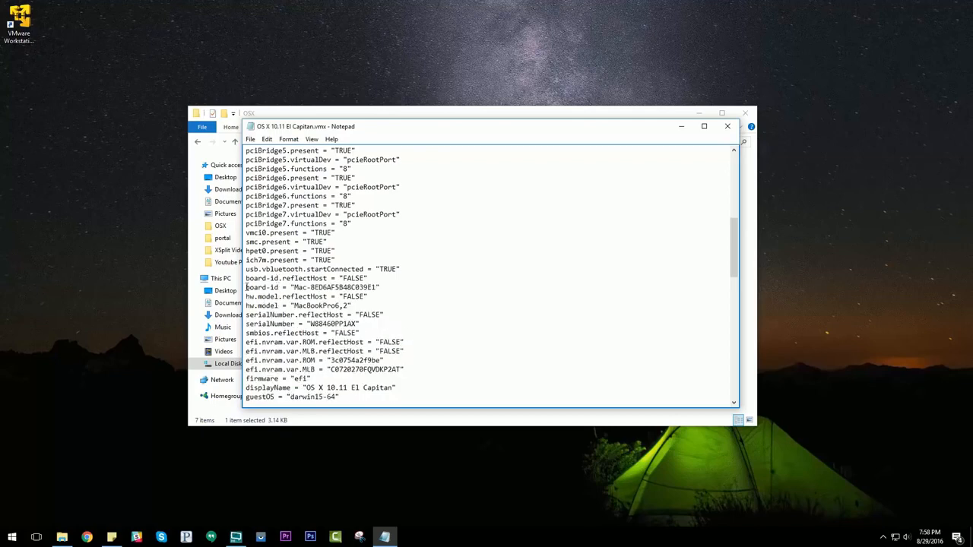
Review the pasted identity lines, save the vmx file and close it.
drag(246, 287, 405, 369)
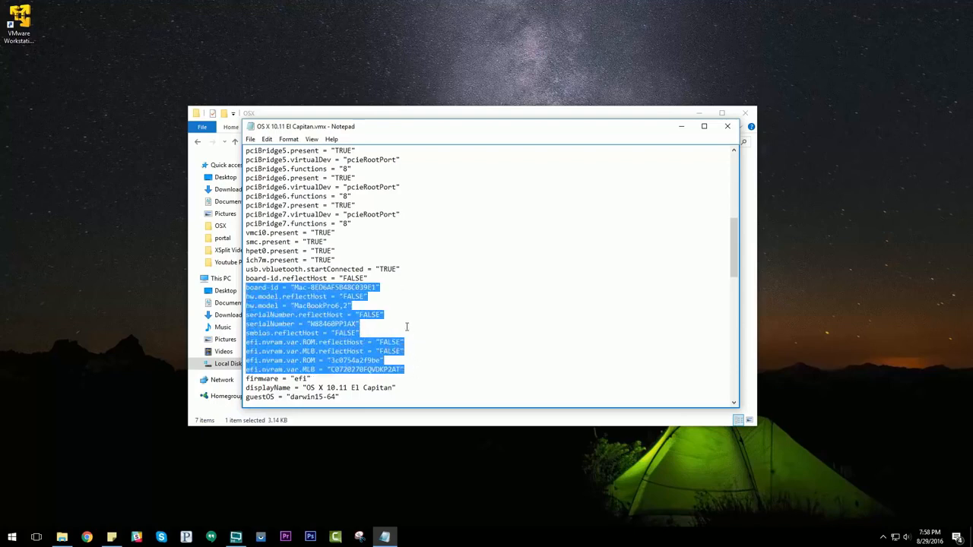
click(425, 267)
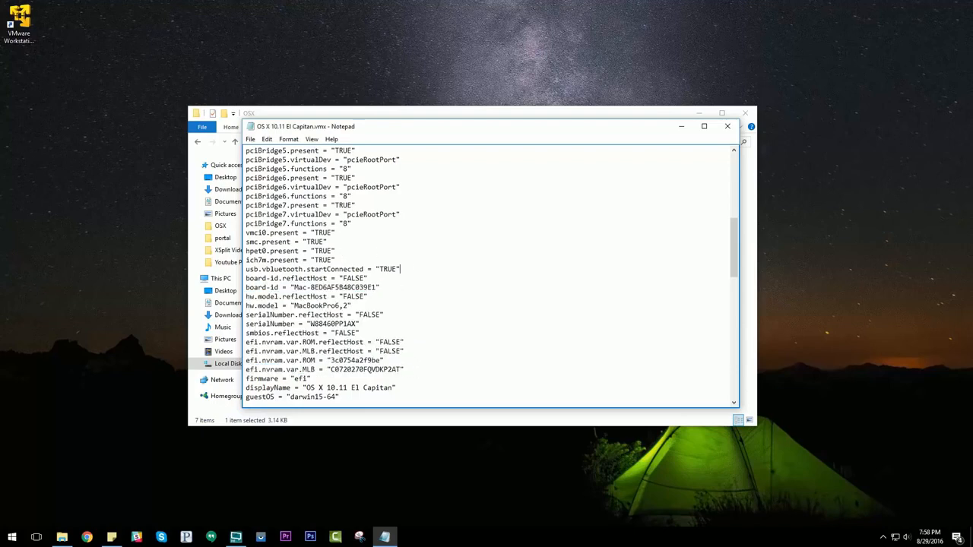
click(251, 140)
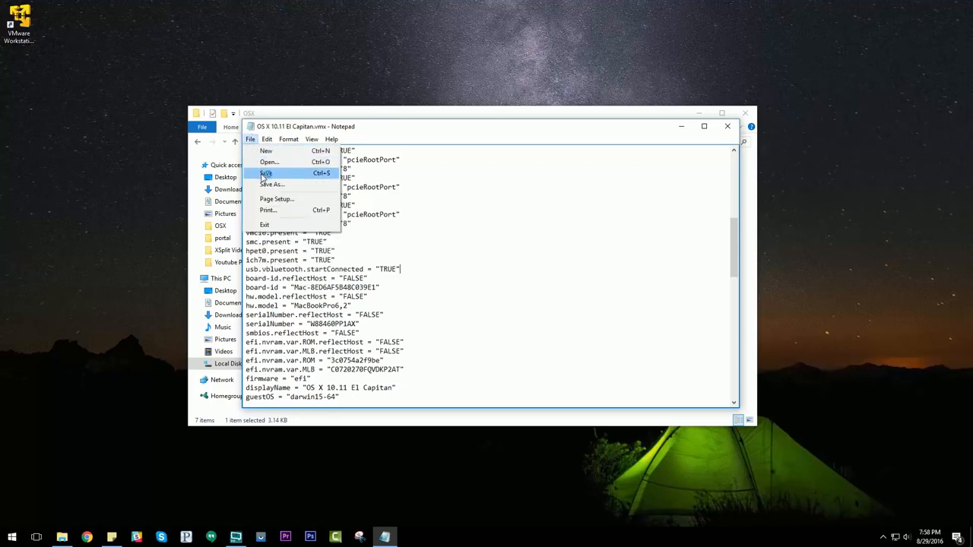
click(263, 173)
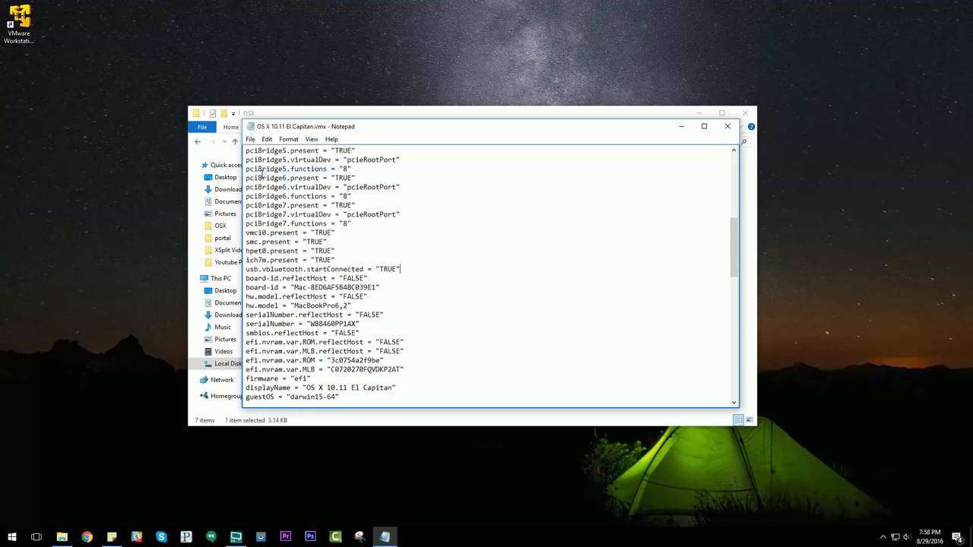
click(726, 126)
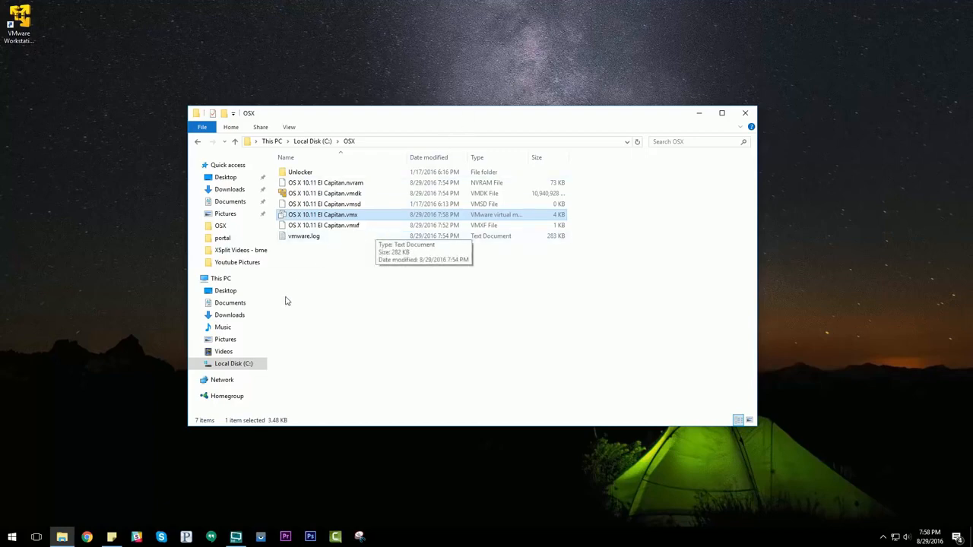
Open preferences.ini for editing from the AppData\Roaming\VMware folder inside the Windows account's folder under C:\Users.
click(247, 365)
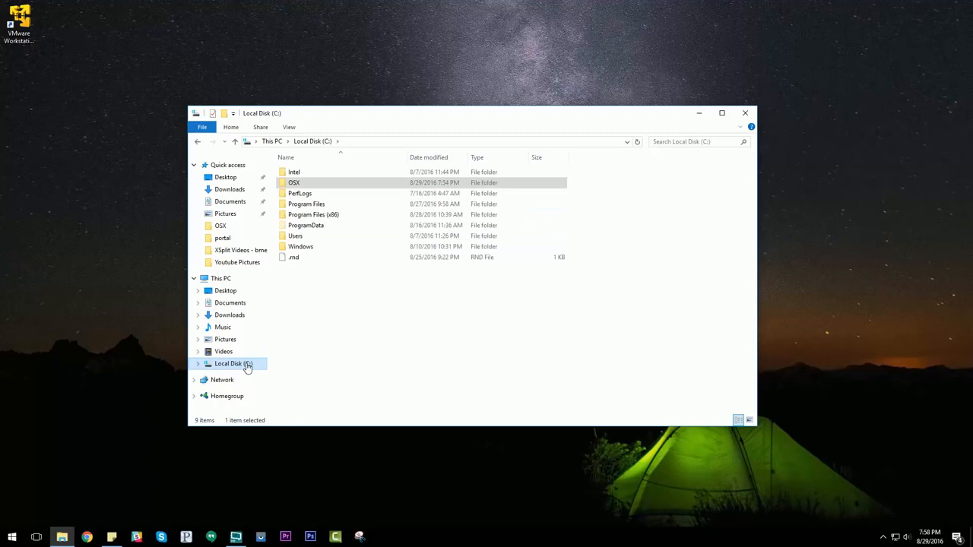
double_click(304, 238)
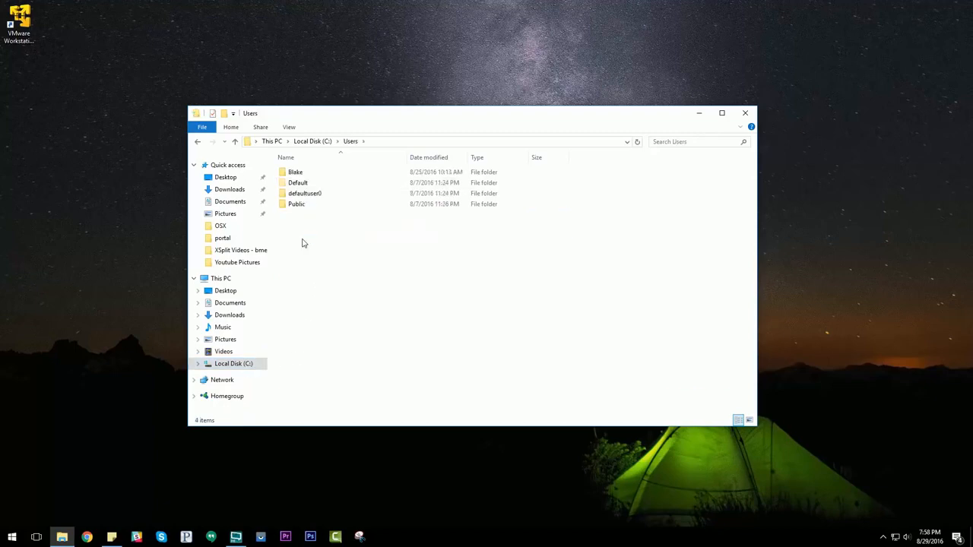
double_click(303, 174)
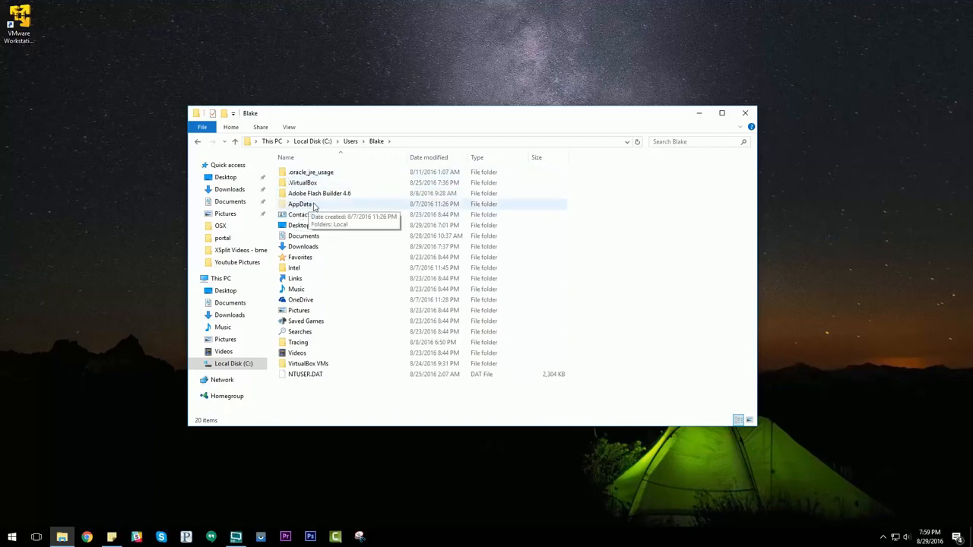
double_click(307, 207)
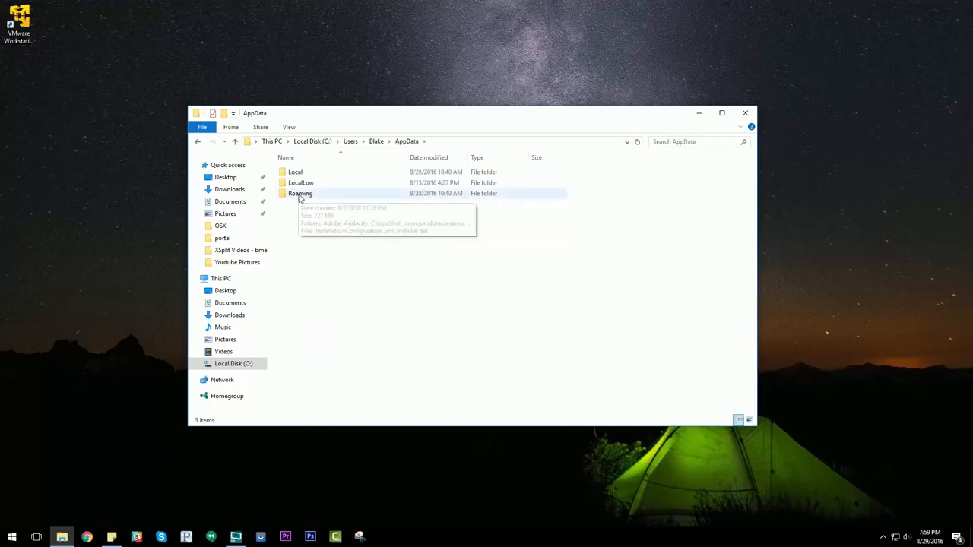
double_click(300, 195)
scroll(314, 264, down, 1)
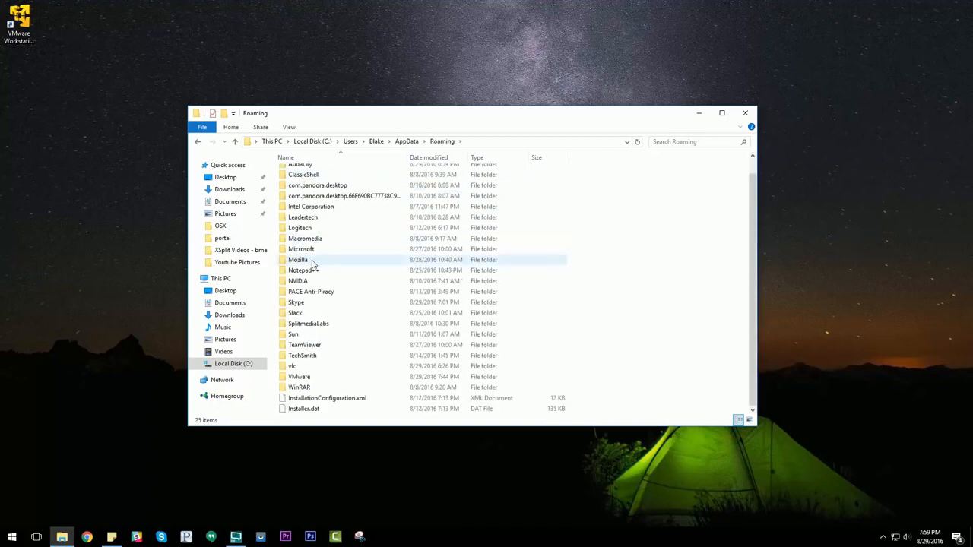
double_click(302, 378)
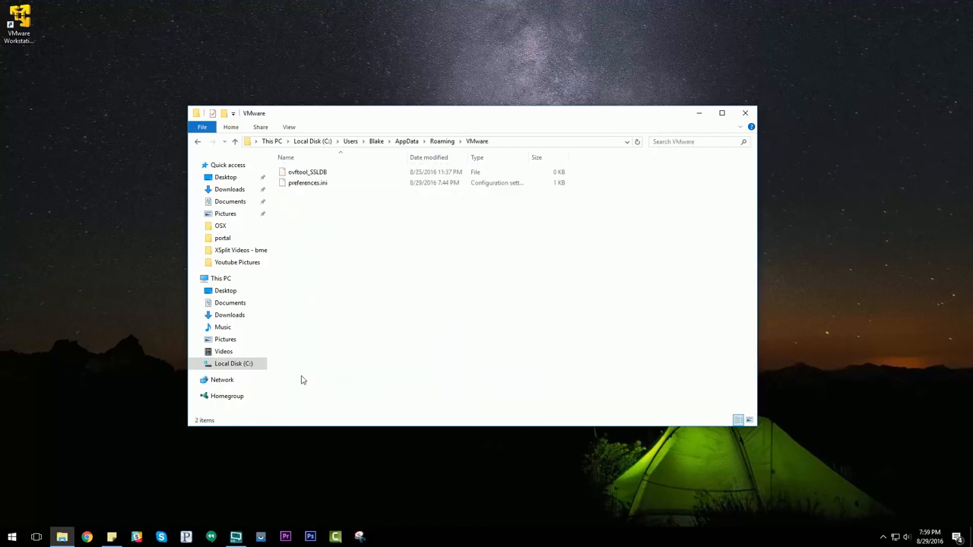
double_click(311, 183)
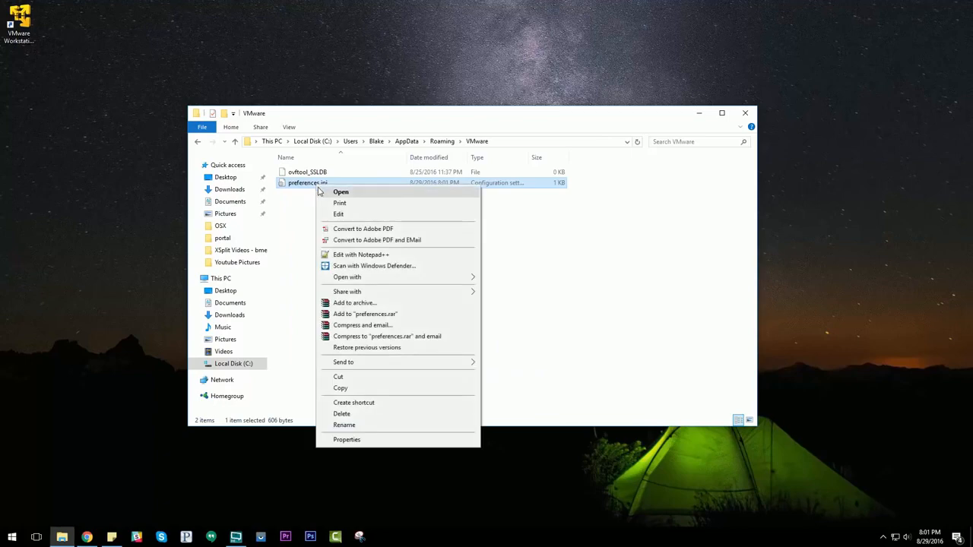
click(338, 214)
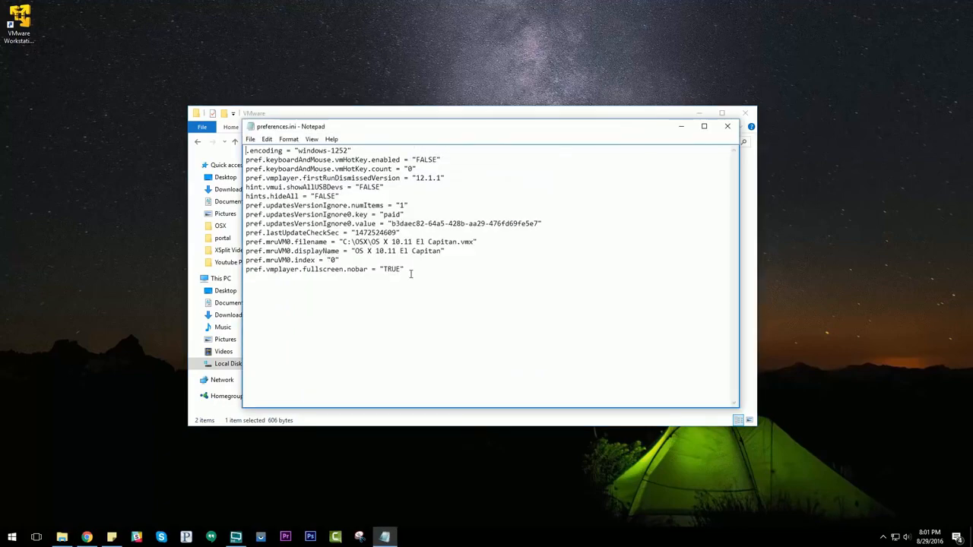
Change the last line of preferences.ini to pref.vmplayer.fullscreen.nobar = 1, without quotation marks.
drag(410, 270, 244, 271)
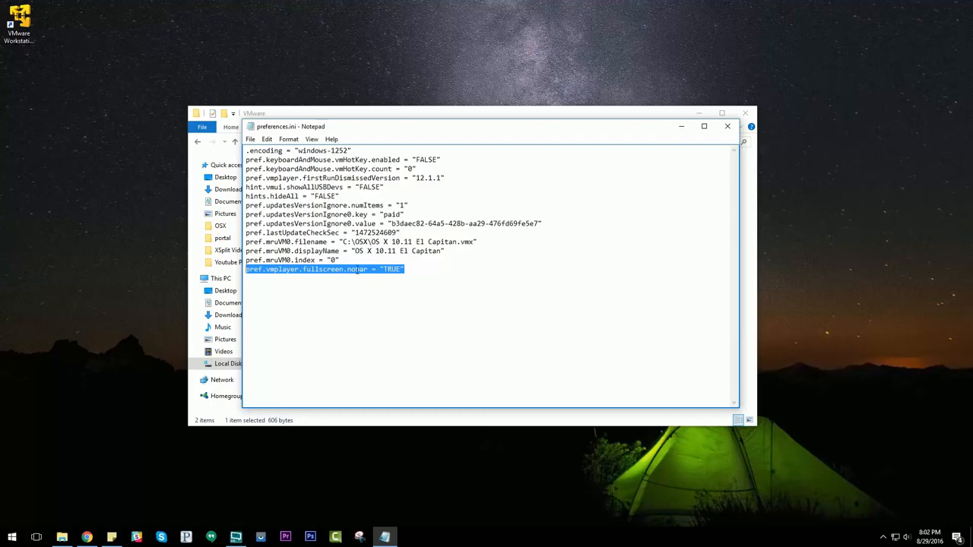
click(252, 272)
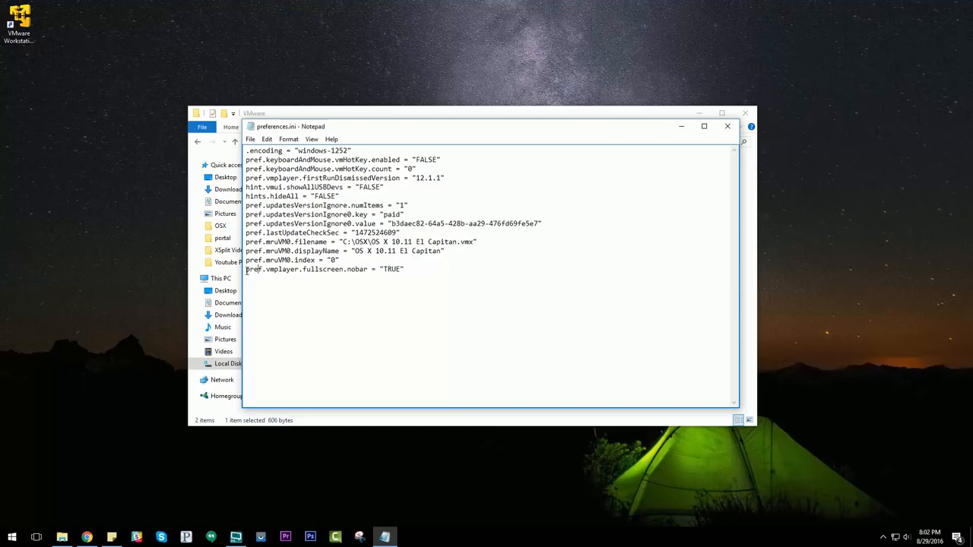
drag(247, 272, 340, 271)
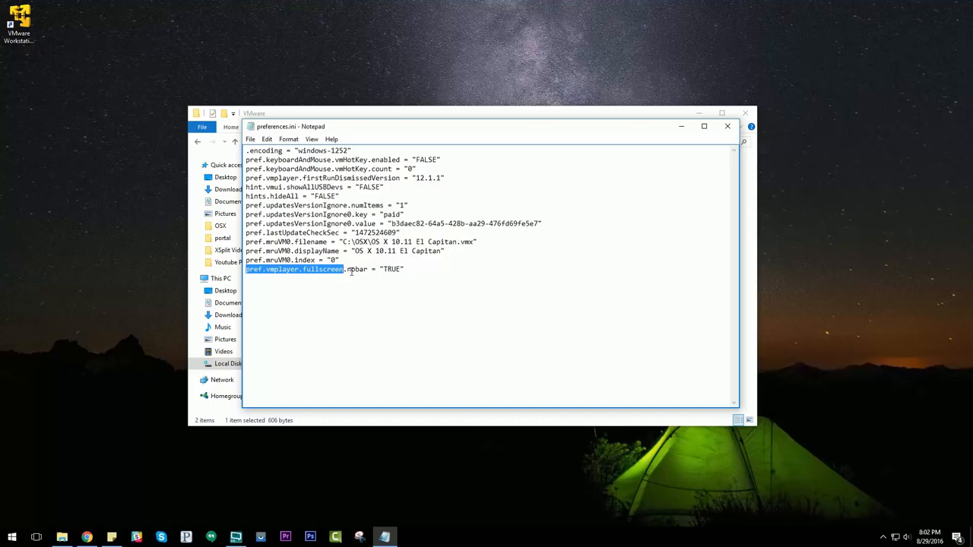
click(413, 271)
key(BackSpace)
key(BackSpace)
key(BackSpace)
key(BackSpace)
key(BackSpace)
key(BackSpace)
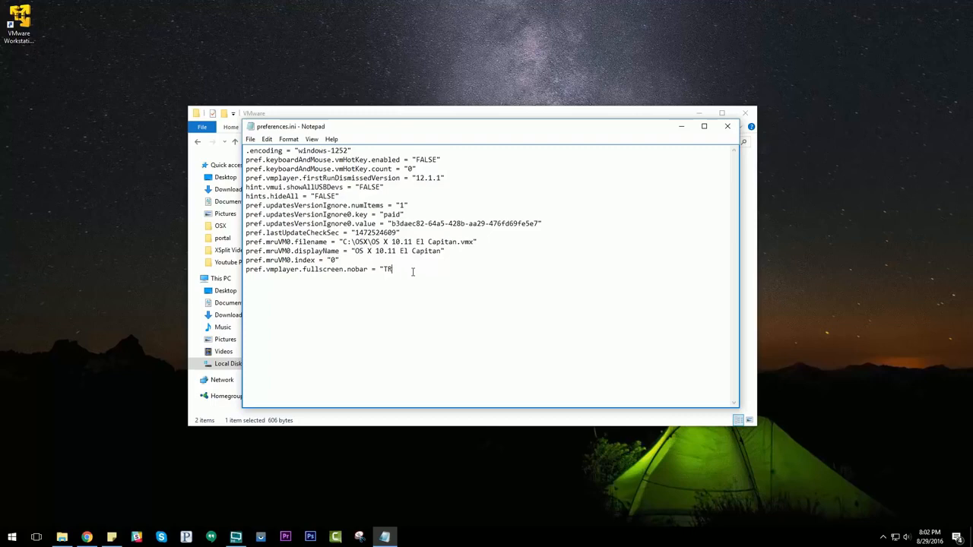
key(BackSpace)
key(BackSpace)
key(BackSpace)
key(BackSpace)
text(nobar = 1)
Save preferences.ini and close the file.
click(251, 140)
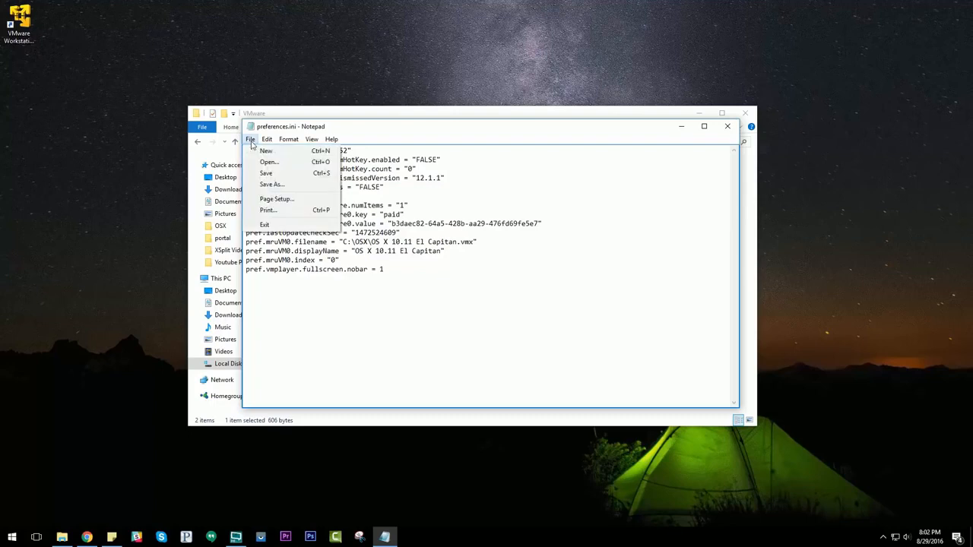
click(330, 294)
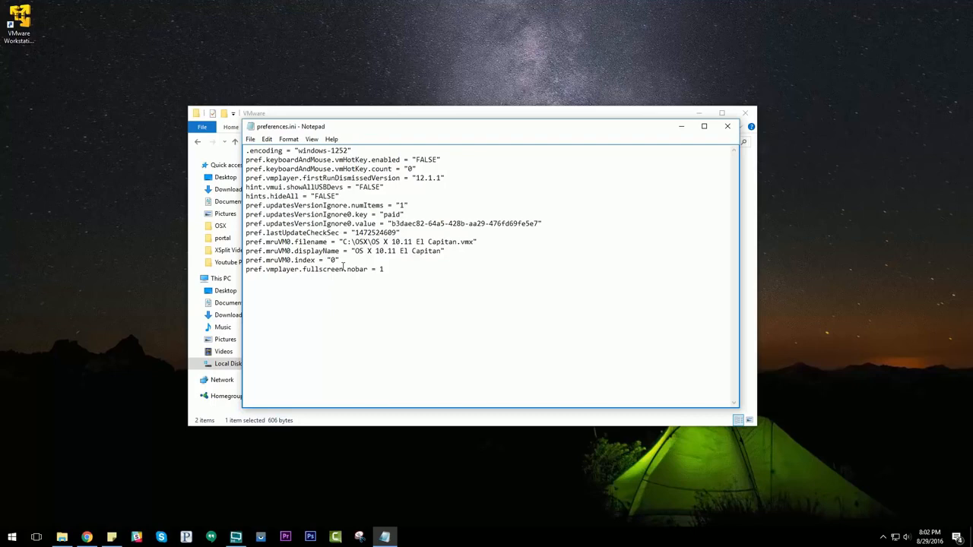
click(251, 140)
click(265, 174)
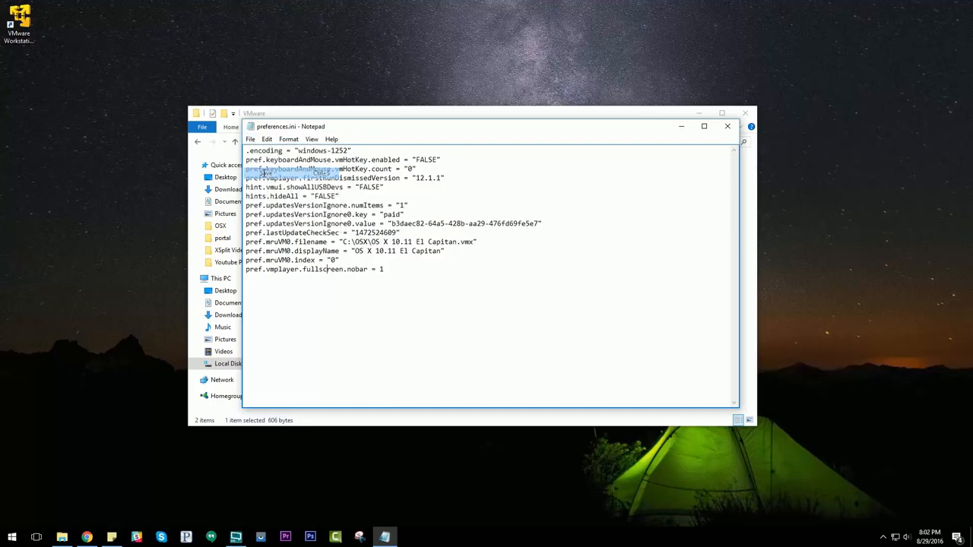
click(728, 128)
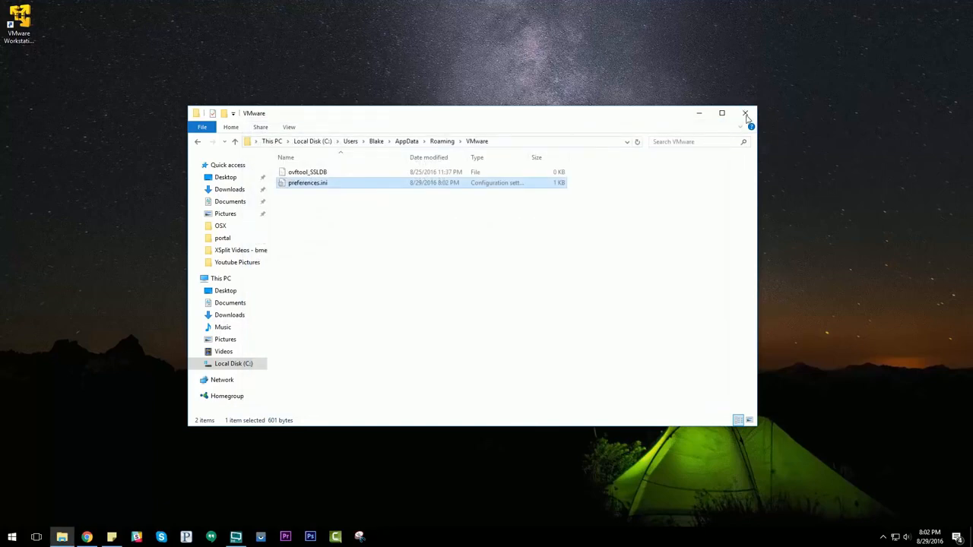
Close the VMware folder window and start VMware Workstation 12 Player from the desktop.
click(745, 114)
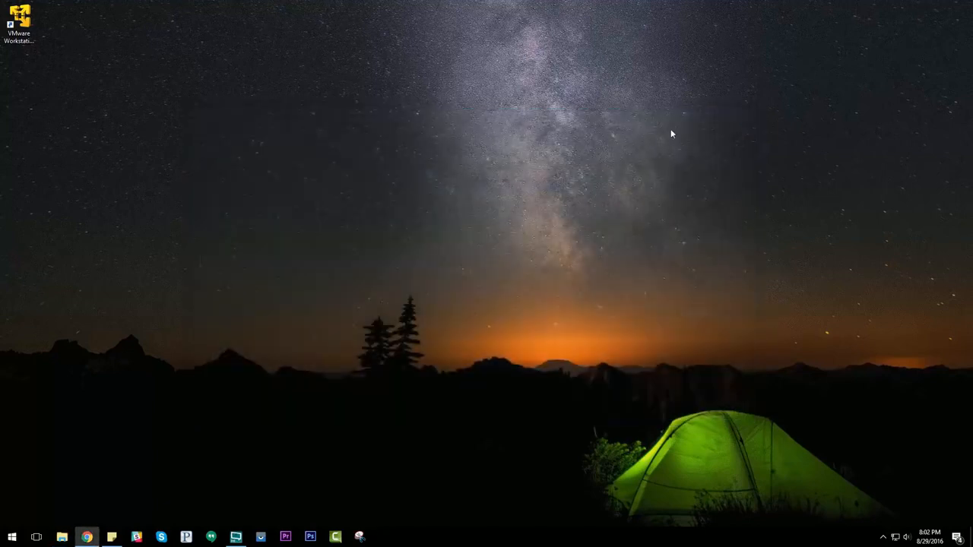
click(21, 24)
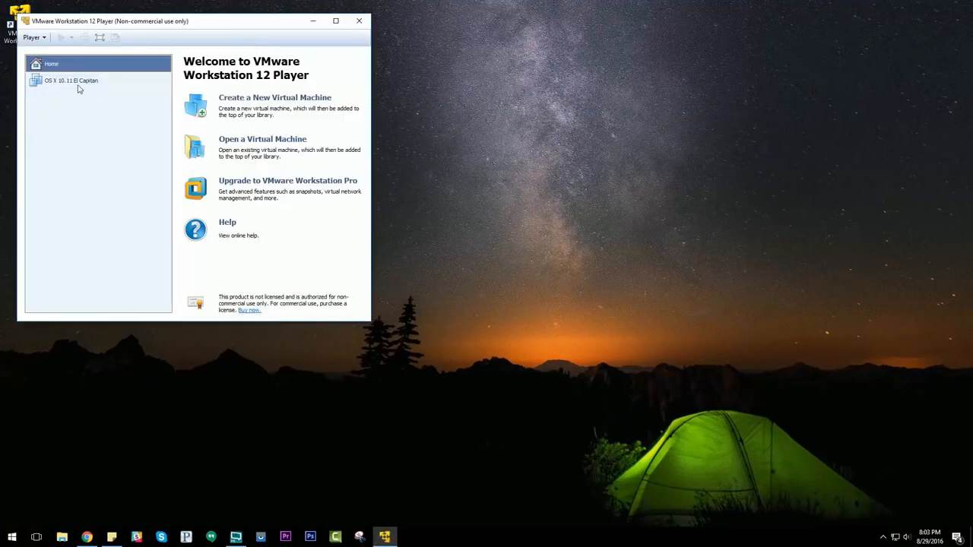
Start the OS X 10.11 El Capitan virtual machine, reposition its window on the desktop and direct input to the guest.
click(76, 82)
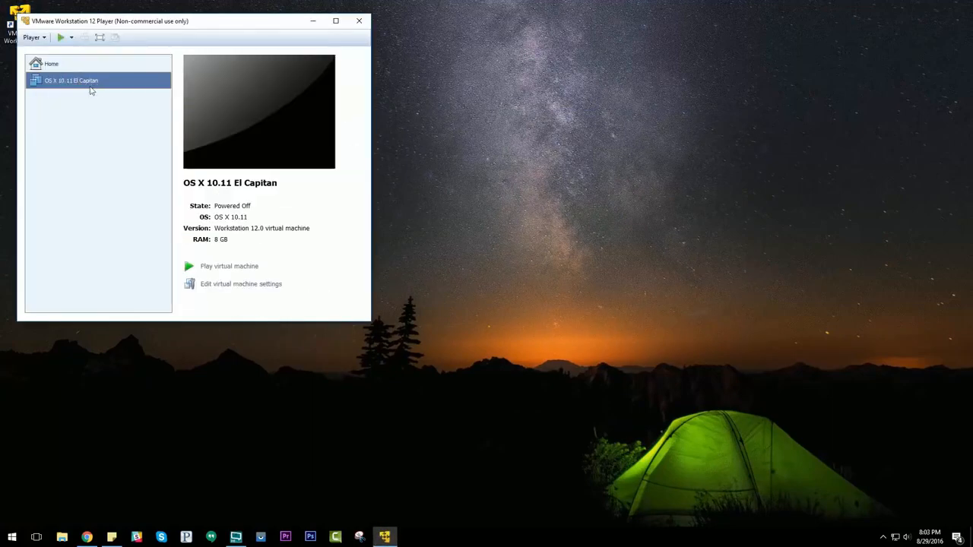
click(222, 268)
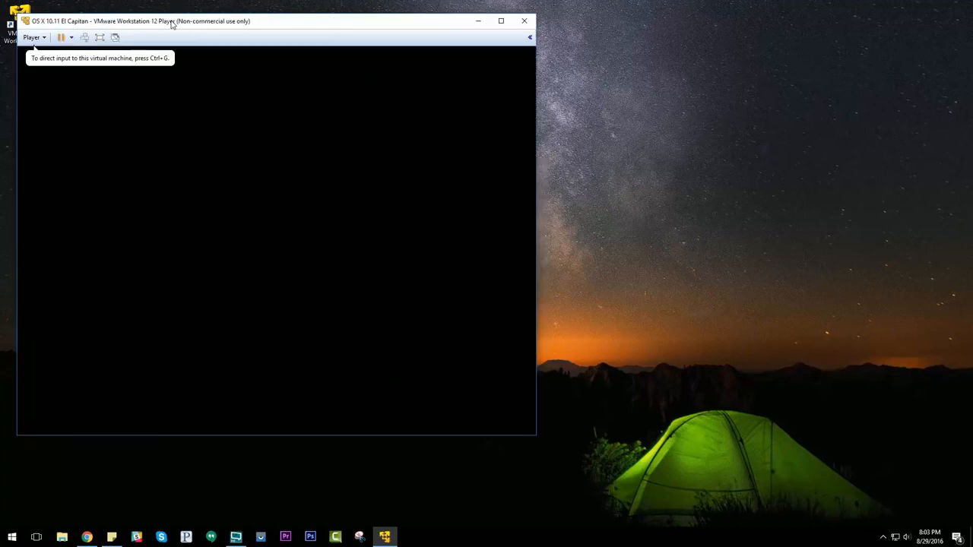
drag(173, 26, 303, 51)
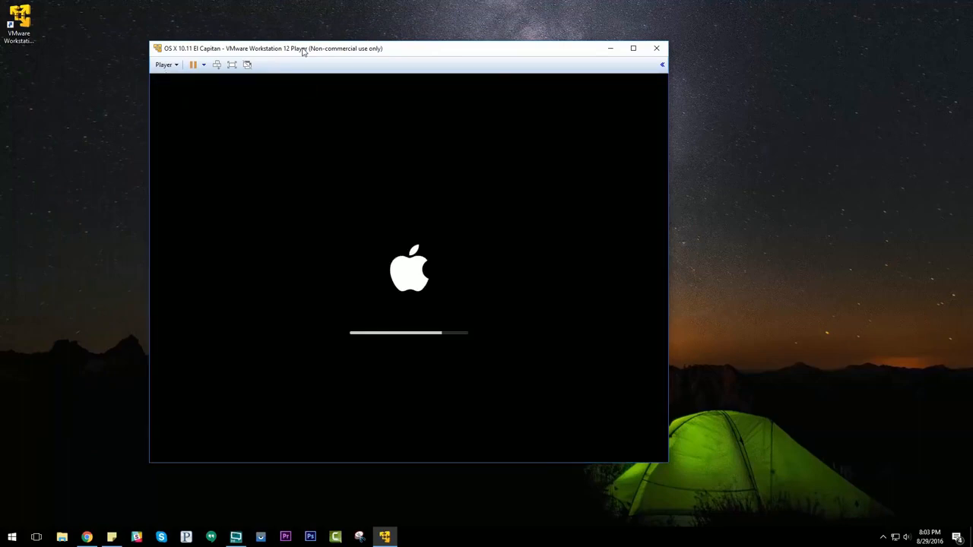
click(211, 185)
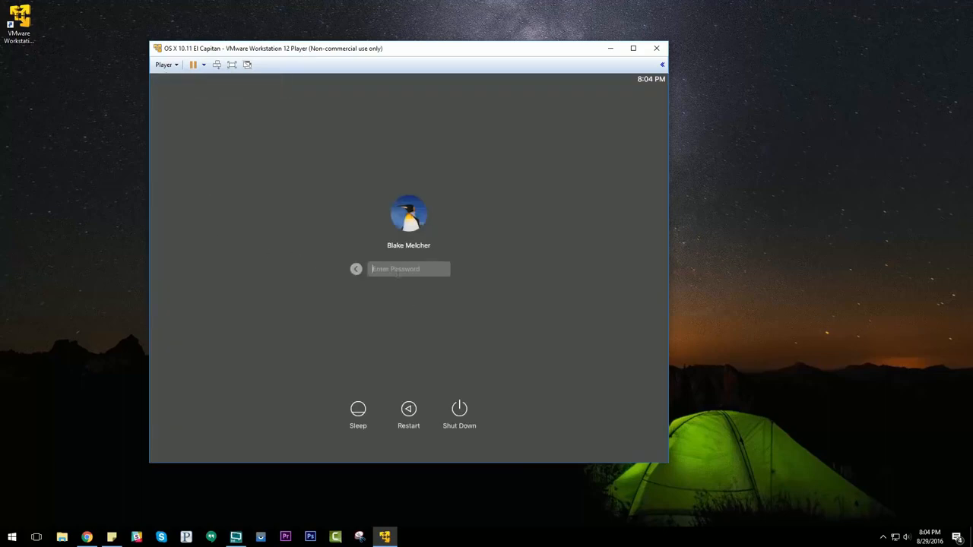
Log in to OS X with the account password and switch the virtual machine to full screen.
text(•••••••••)
key(Return)
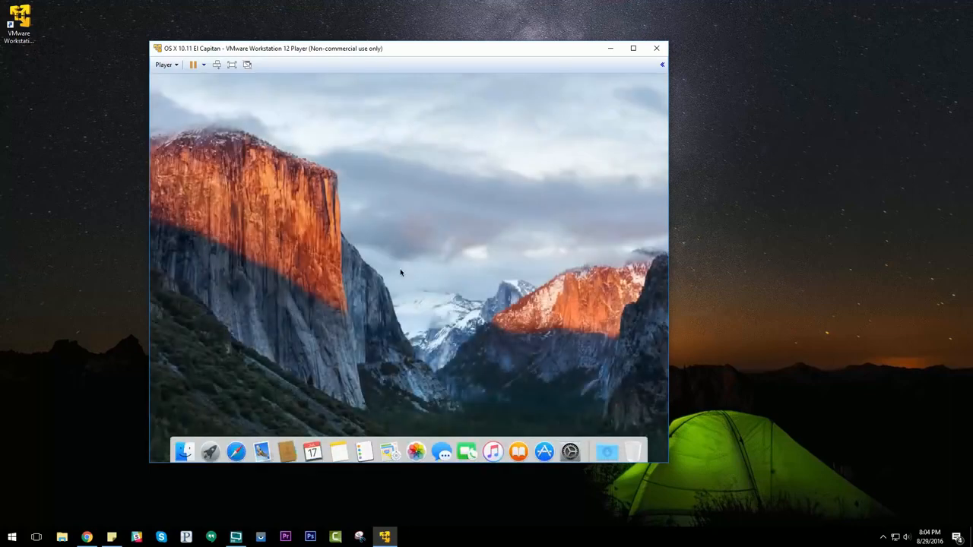
click(233, 65)
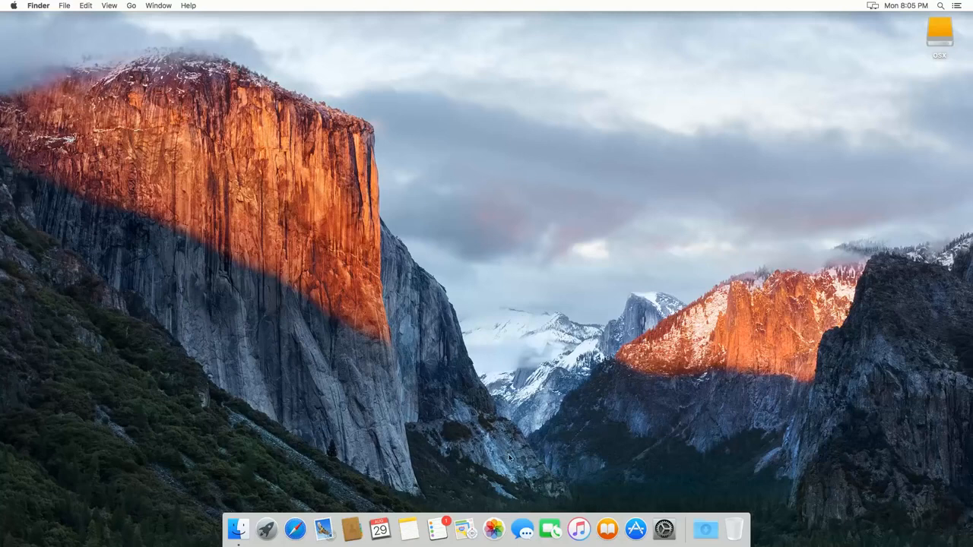
Open Messages, view the Other Messages Account setup form, cancel it and reposition the Messages window.
click(532, 526)
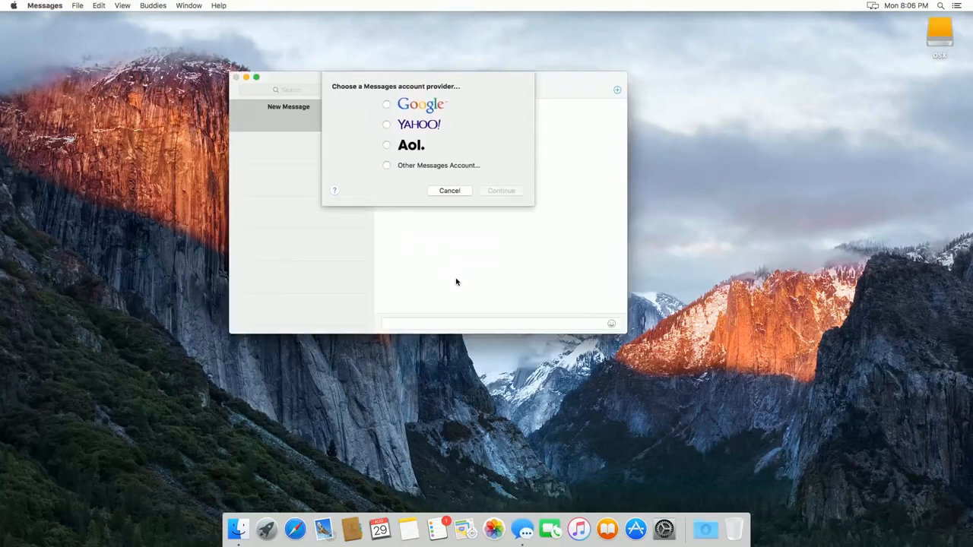
click(415, 166)
click(495, 191)
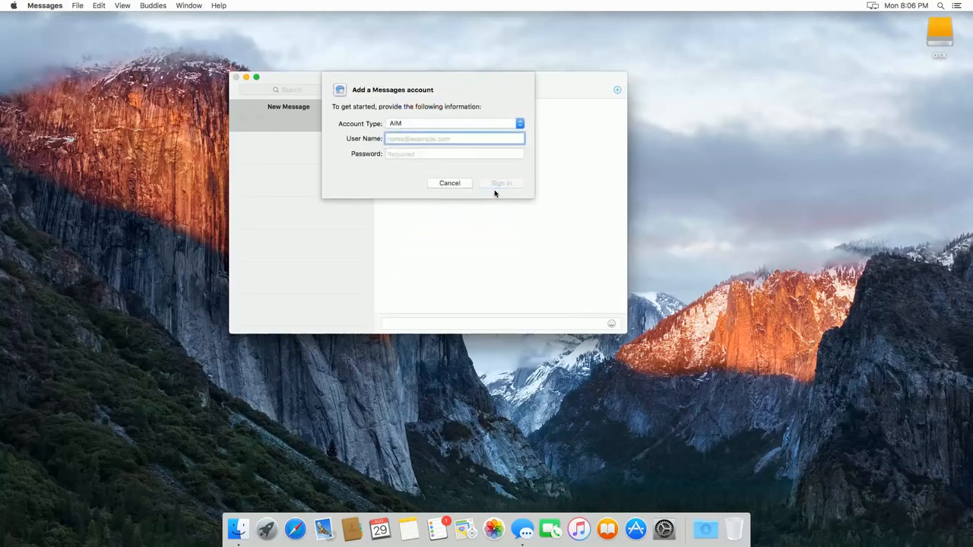
click(449, 183)
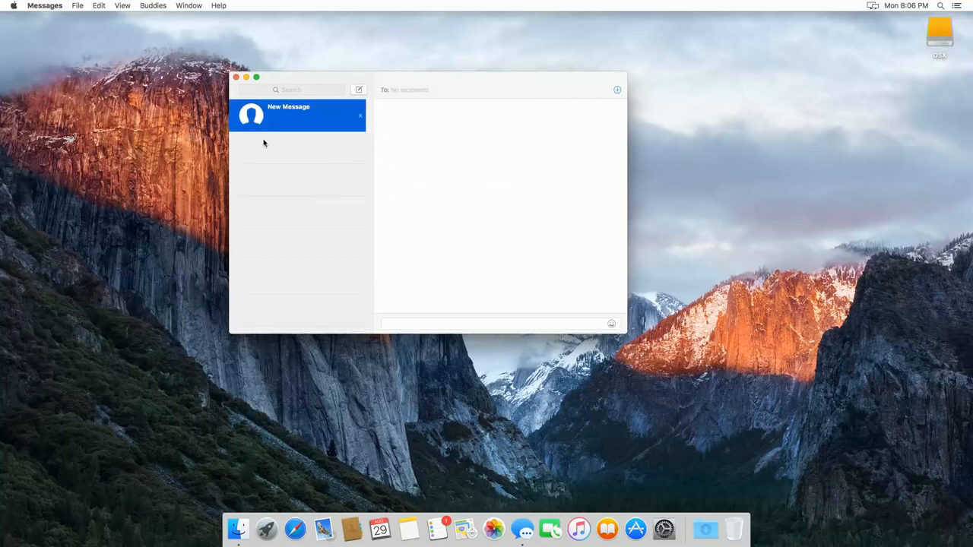
drag(323, 84, 293, 102)
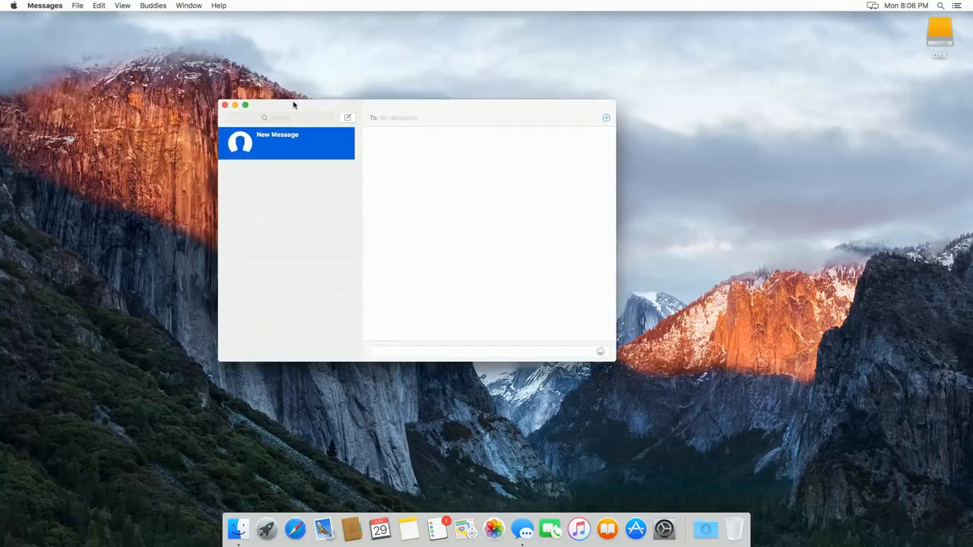
In the Messages account preferences, disable the second and third addresses for receiving messages and close the preferences.
click(58, 8)
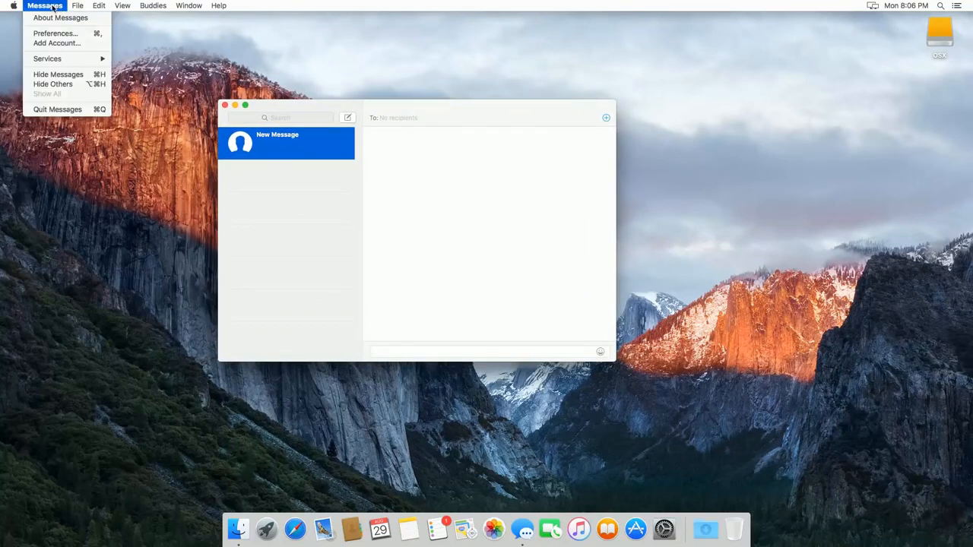
click(54, 33)
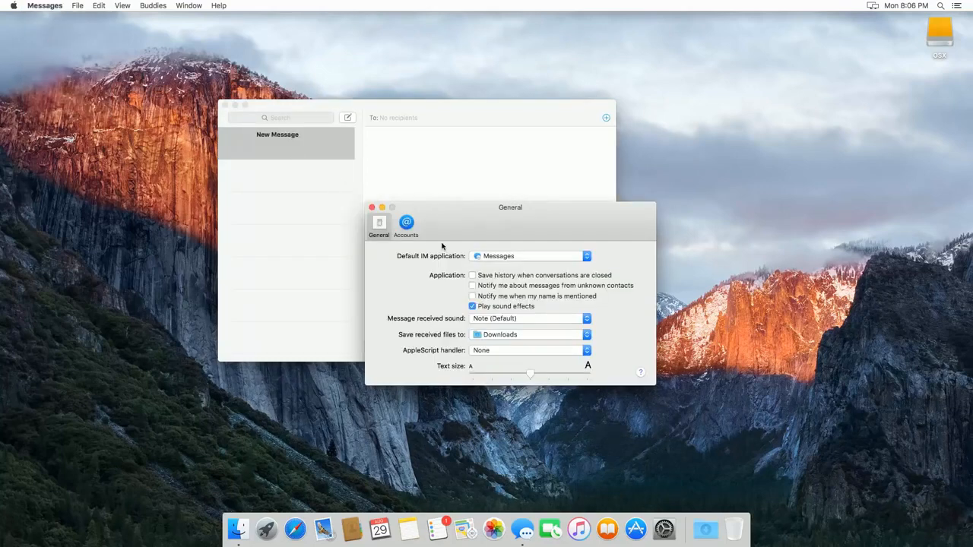
click(408, 223)
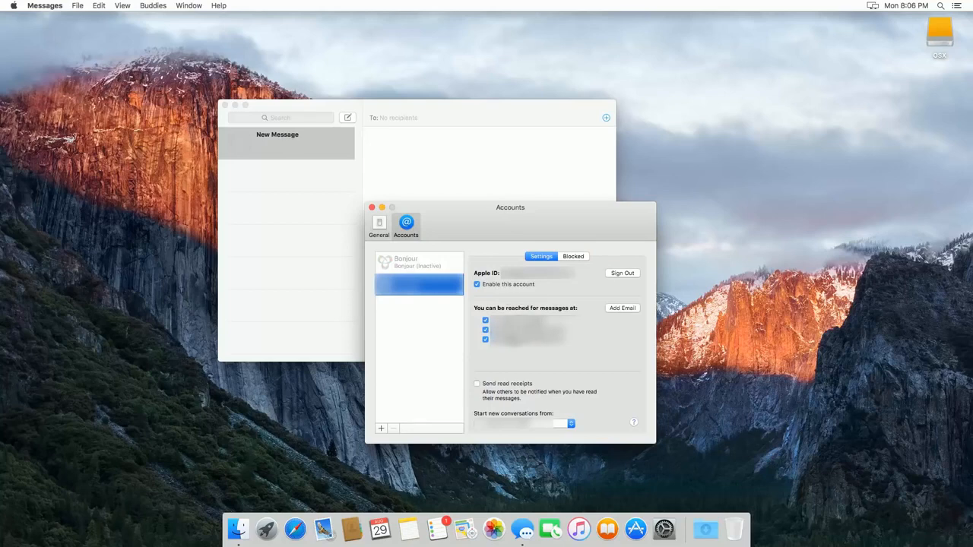
click(486, 330)
click(485, 340)
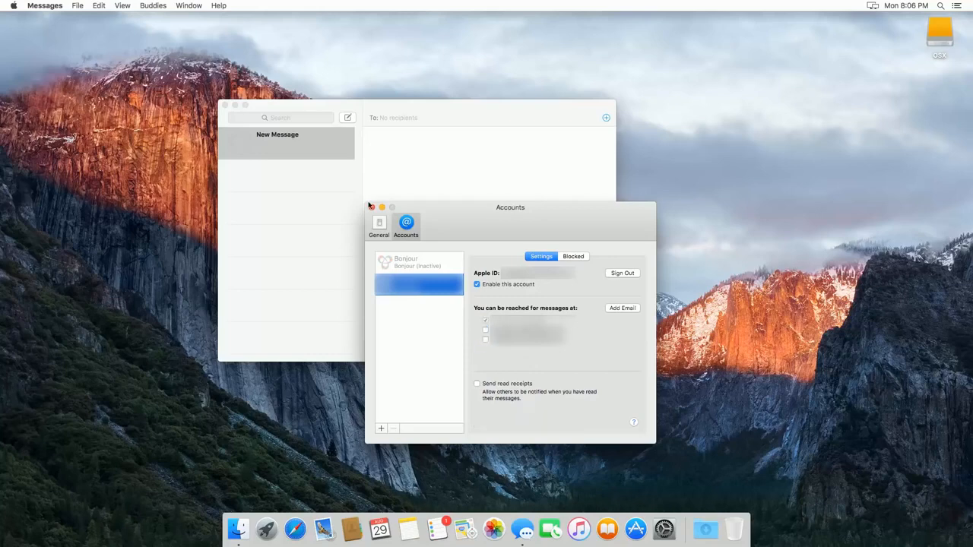
click(372, 208)
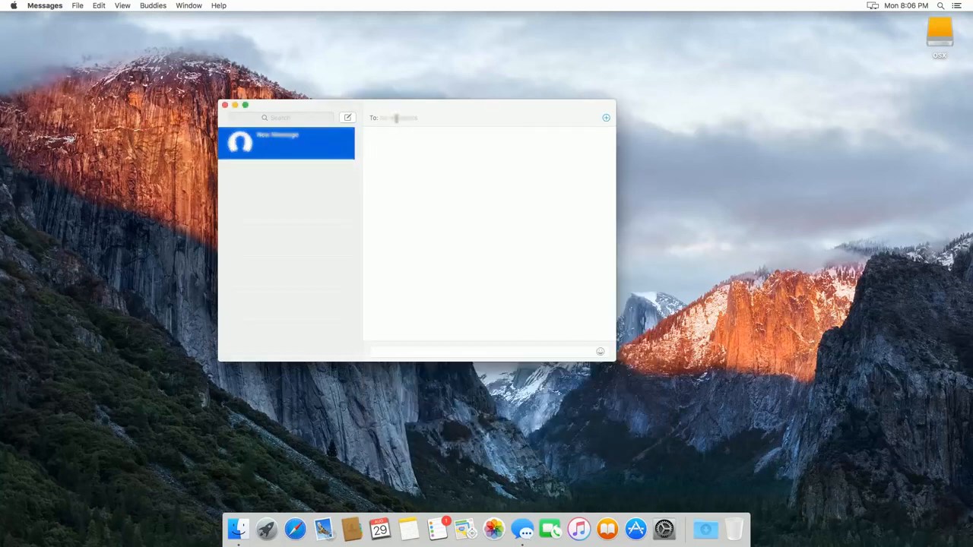
Address the new message to the contact and send the iMessage "test".
text(???????????)
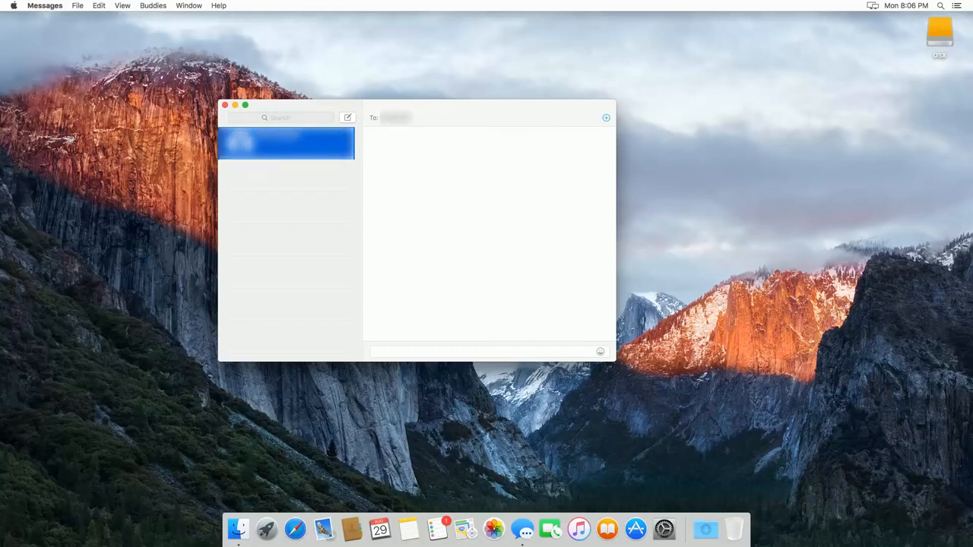
key(Return)
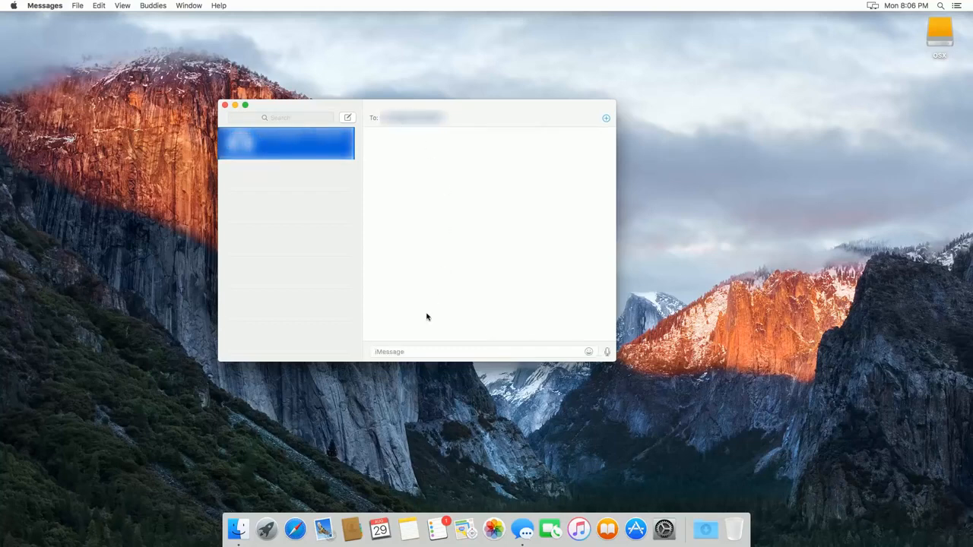
text(test)
key(Return)
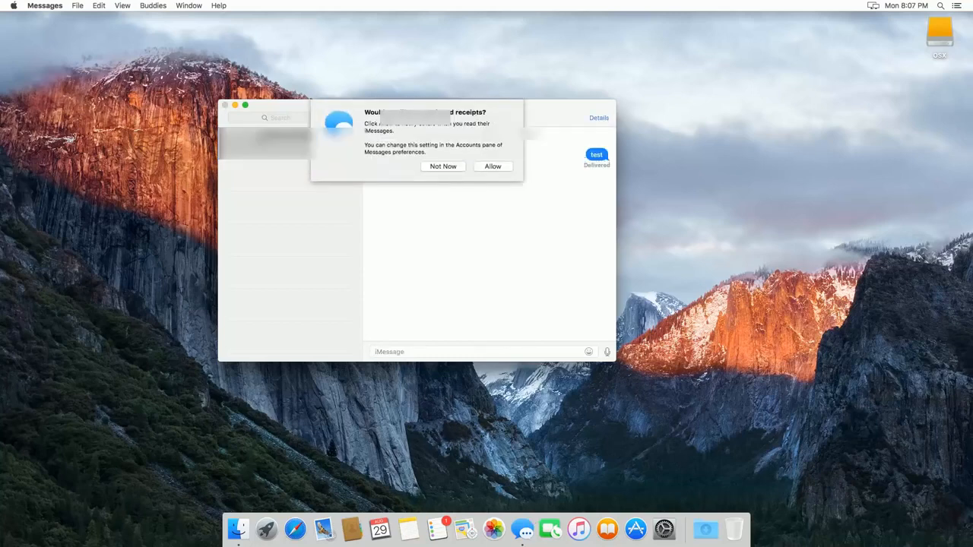
Decline sending read receipts for now and send "123" in the same conversation.
click(443, 166)
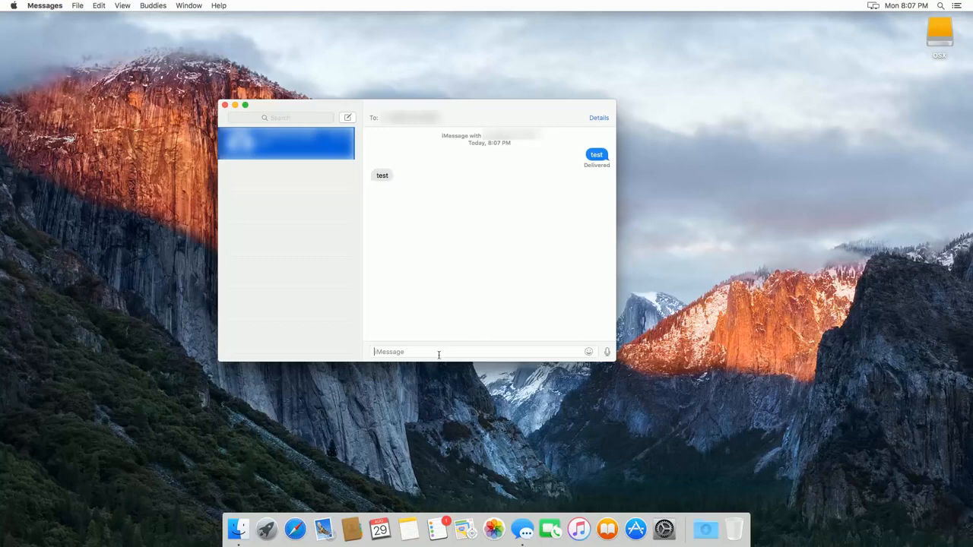
text(123)
key(Return)
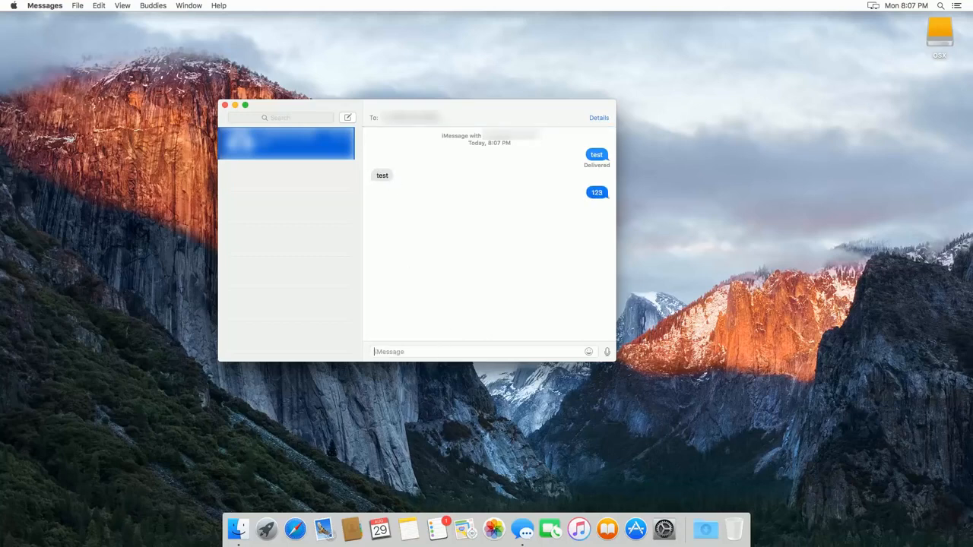